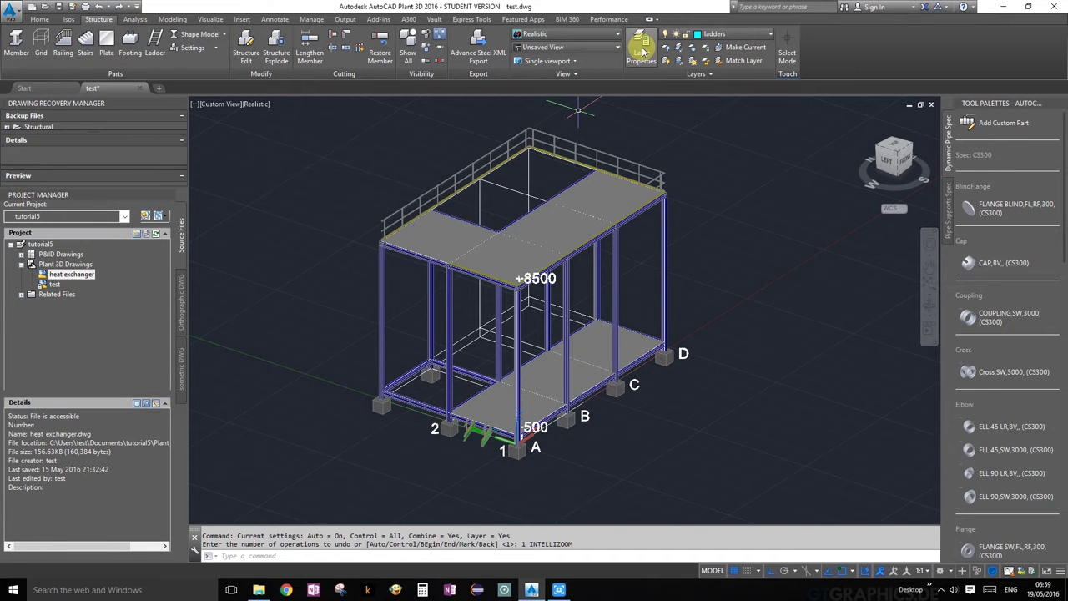
Step: Review the drawing's layers and current layer, then return to the model
{"action": "left_click", "coordinate": [643, 51]}
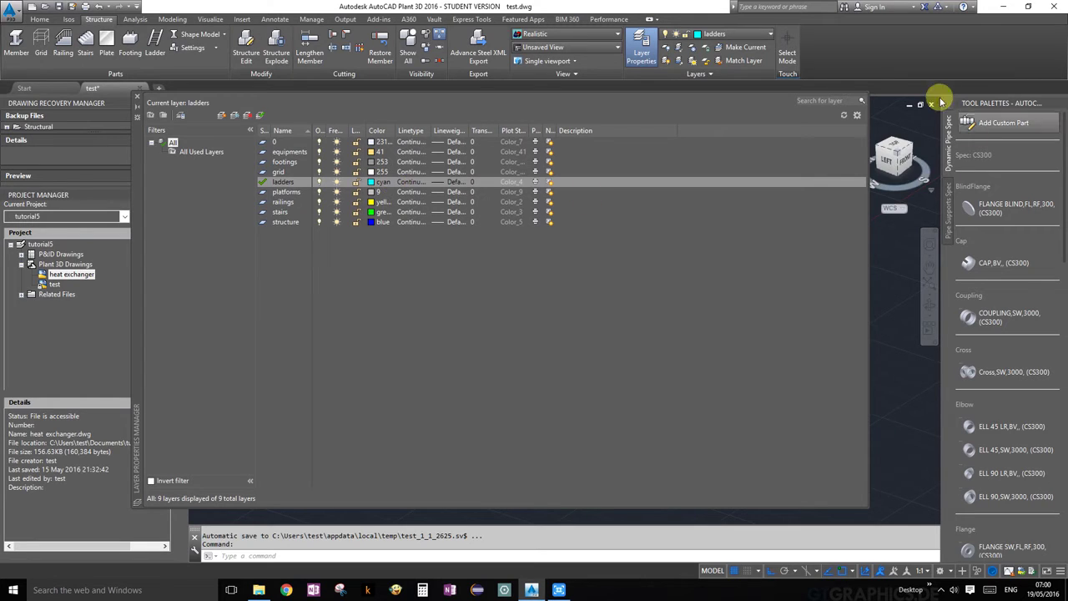
{"action": "left_click", "coordinate": [139, 100]}
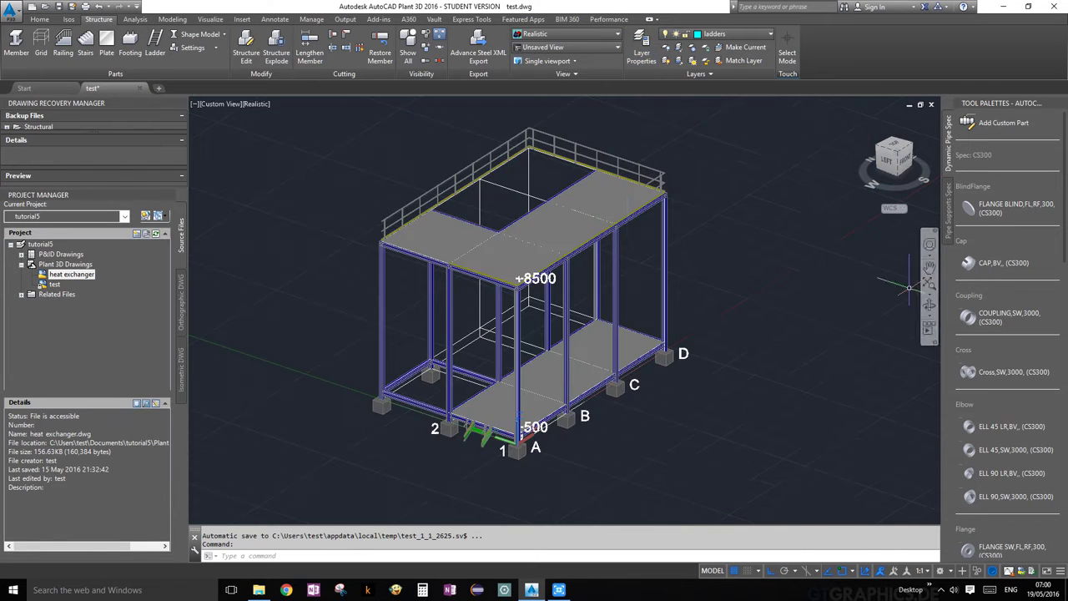
{"action": "scroll", "coordinate": [541, 194], "scroll_direction": "up", "scroll_amount": 3}
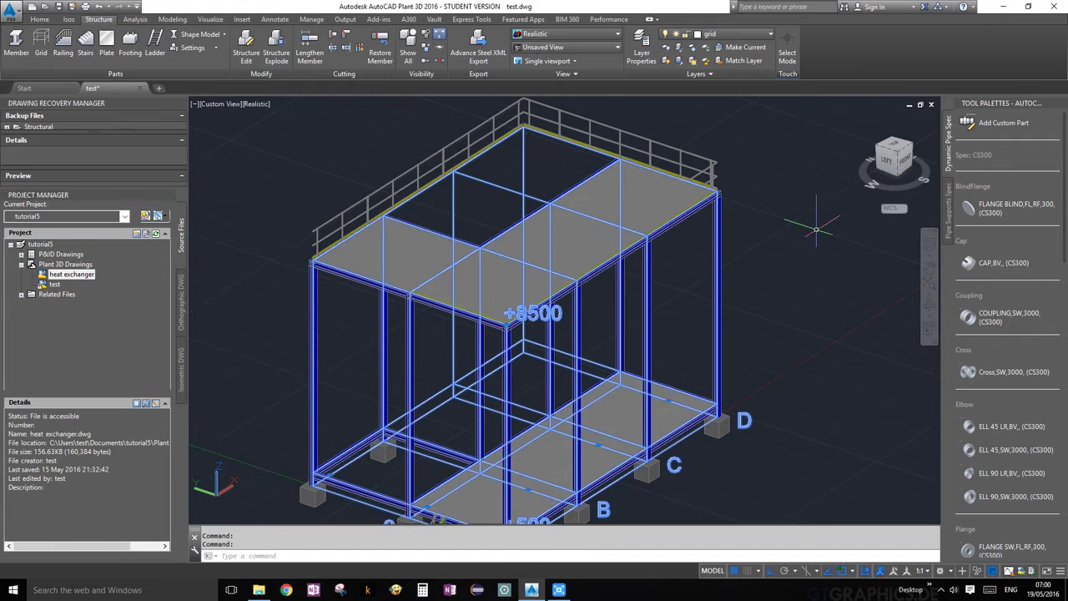
{"action": "scroll", "coordinate": [814, 221], "scroll_direction": "down", "scroll_amount": 2}
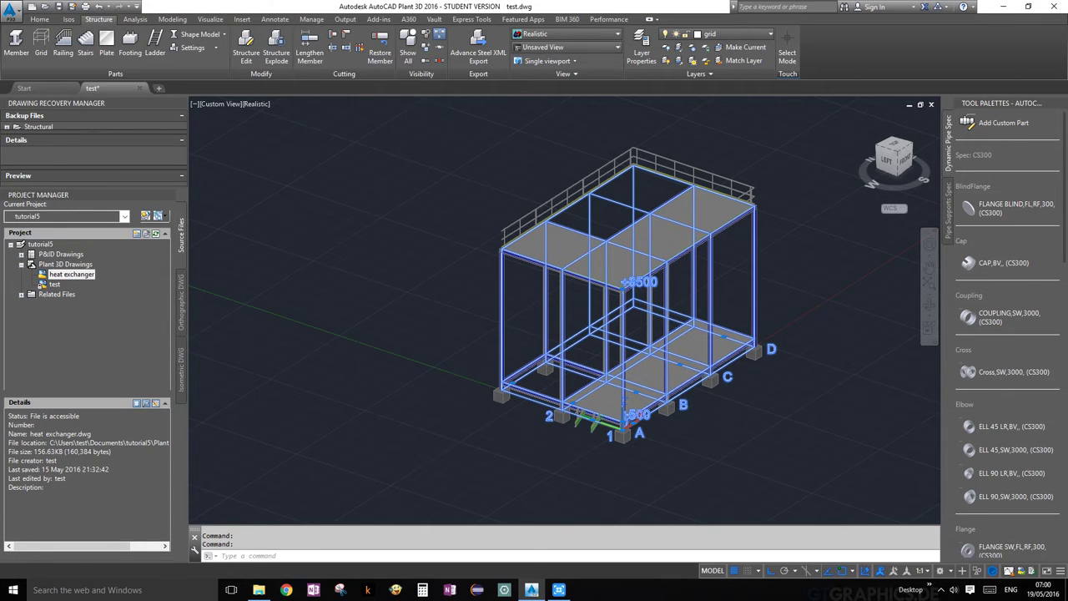
Step: Orbit around the grid frame and keep 'ladders' as the current layer
{"action": "mouse_move", "coordinate": [622, 280]}
{"action": "middle_mouse_down", "text": "shift"}
{"action": "mouse_move", "coordinate": [592, 260]}
{"action": "mouse_move", "coordinate": [768, 266]}
{"action": "mouse_move", "coordinate": [639, 280]}
{"action": "middle_mouse_up", "text": "shift"}
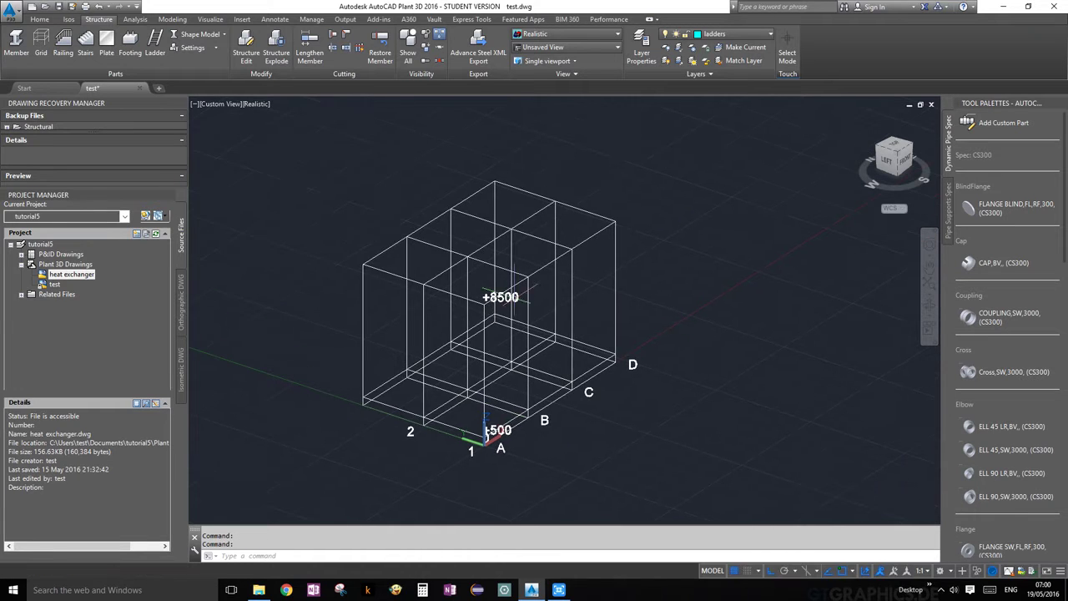
{"action": "scroll", "coordinate": [622, 271], "scroll_direction": "up", "scroll_amount": 4}
{"action": "scroll", "coordinate": [605, 263], "scroll_direction": "down", "scroll_amount": 3}
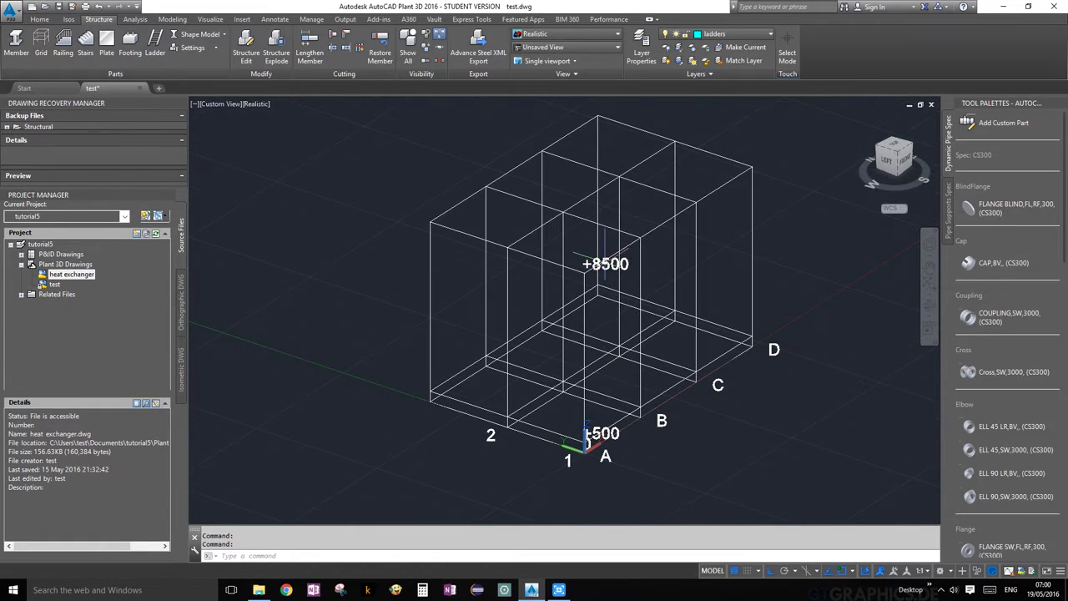
{"action": "left_click", "coordinate": [757, 35]}
{"action": "left_click", "coordinate": [730, 100]}
Step: Draw a 350-unit line from the grid frame's top corner at the +8500 level
{"action": "type", "text": "l"}
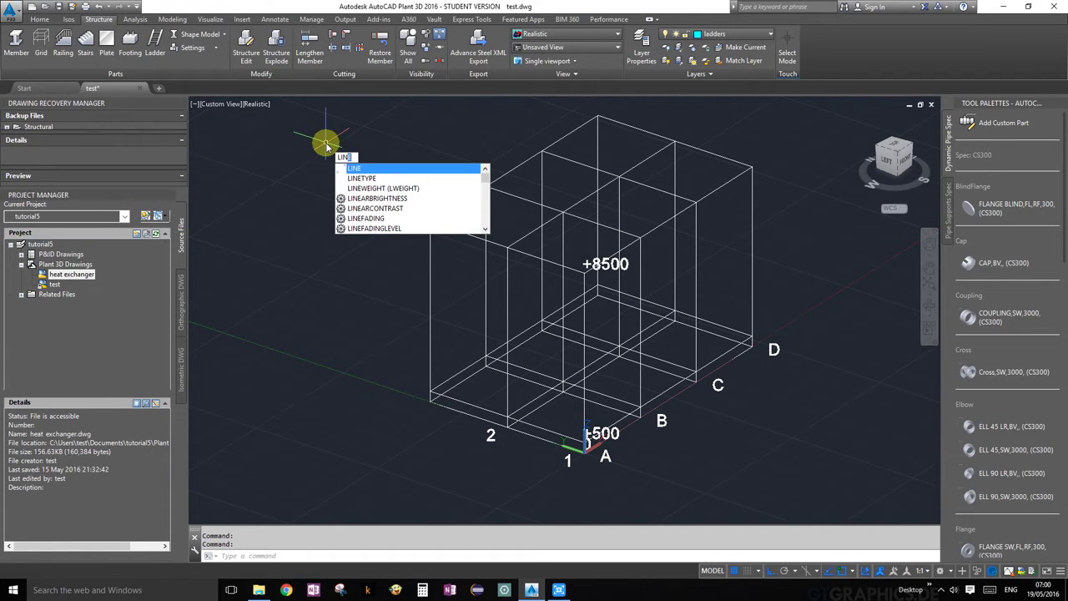
{"action": "key", "text": "Return"}
{"action": "scroll", "coordinate": [478, 246], "scroll_direction": "up", "scroll_amount": 3}
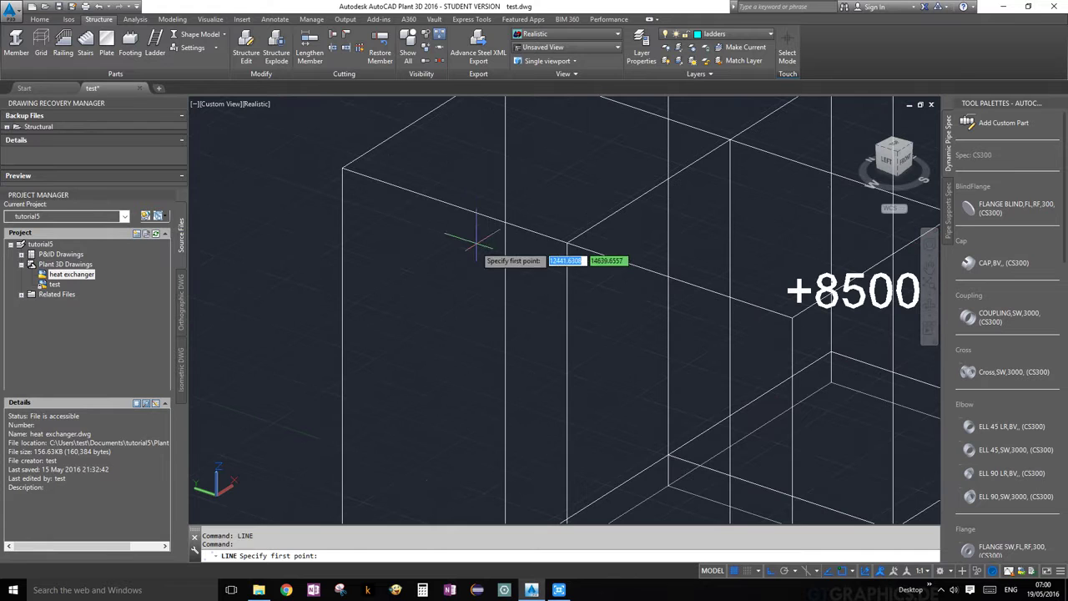
{"action": "scroll", "coordinate": [462, 225], "scroll_direction": "down", "scroll_amount": 5}
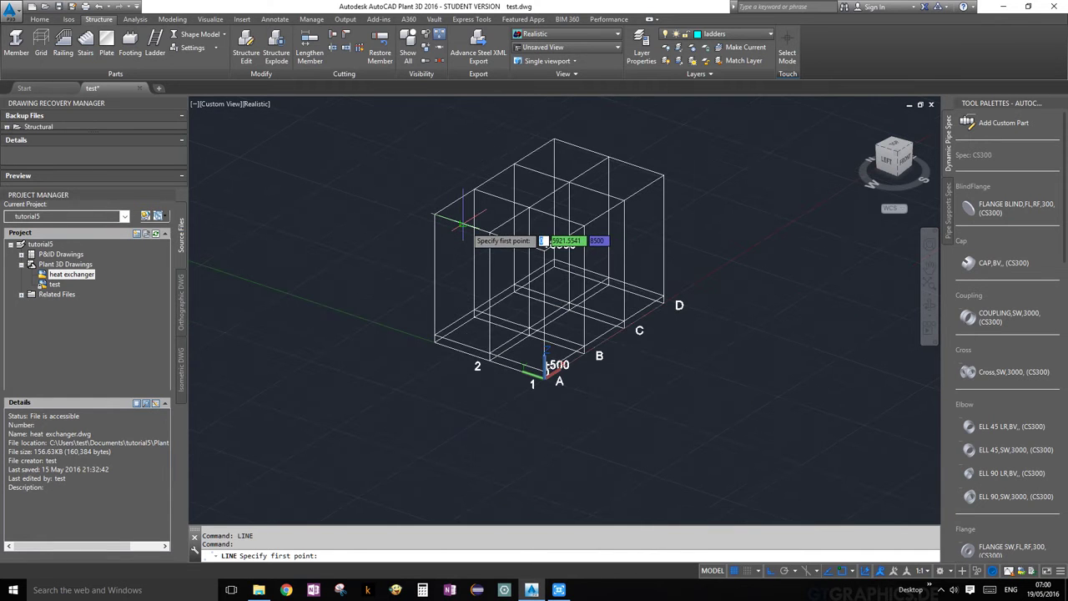
{"action": "scroll", "coordinate": [460, 226], "scroll_direction": "up", "scroll_amount": 4}
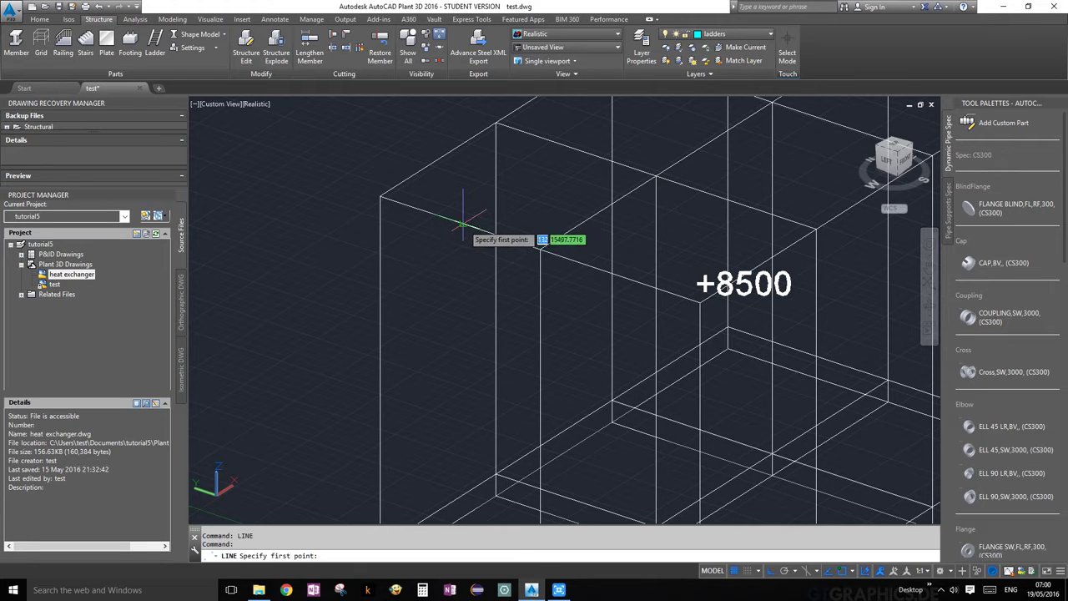
{"action": "left_click", "coordinate": [464, 225]}
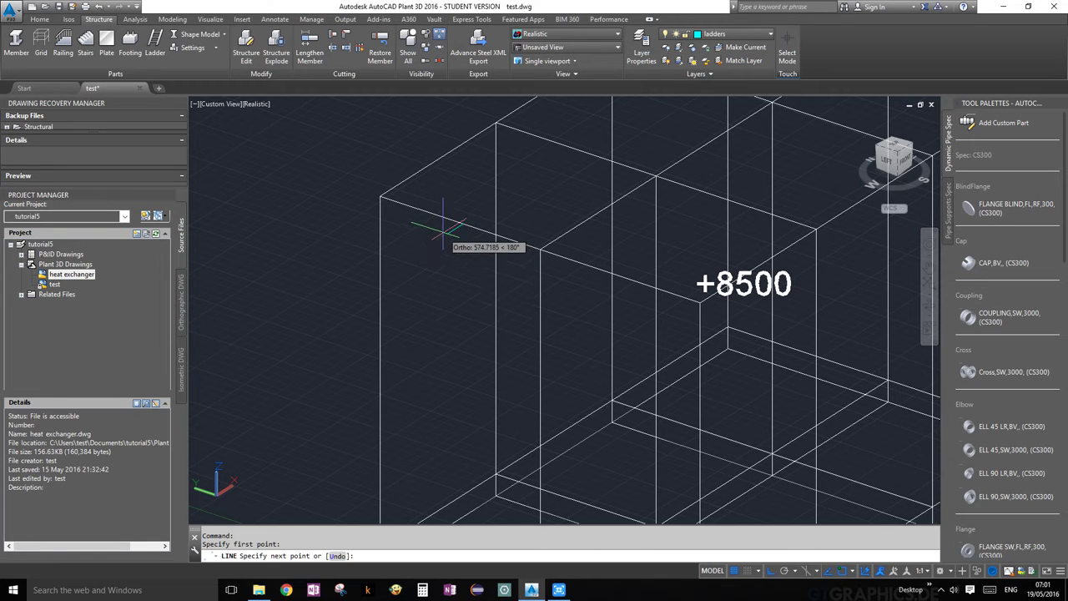
{"action": "type", "text": "350"}
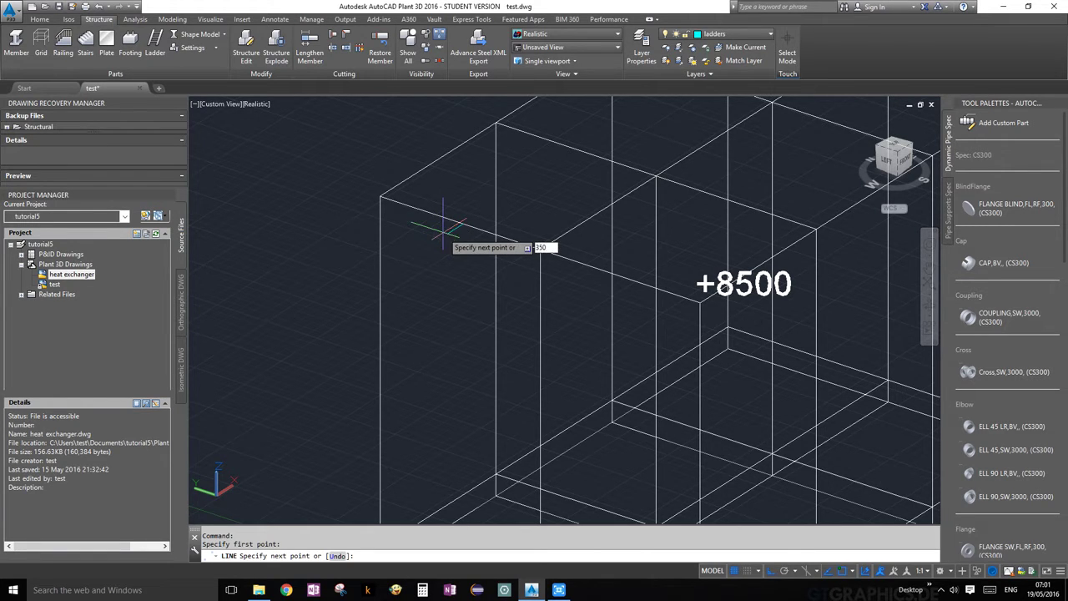
{"action": "key", "text": "Return"}
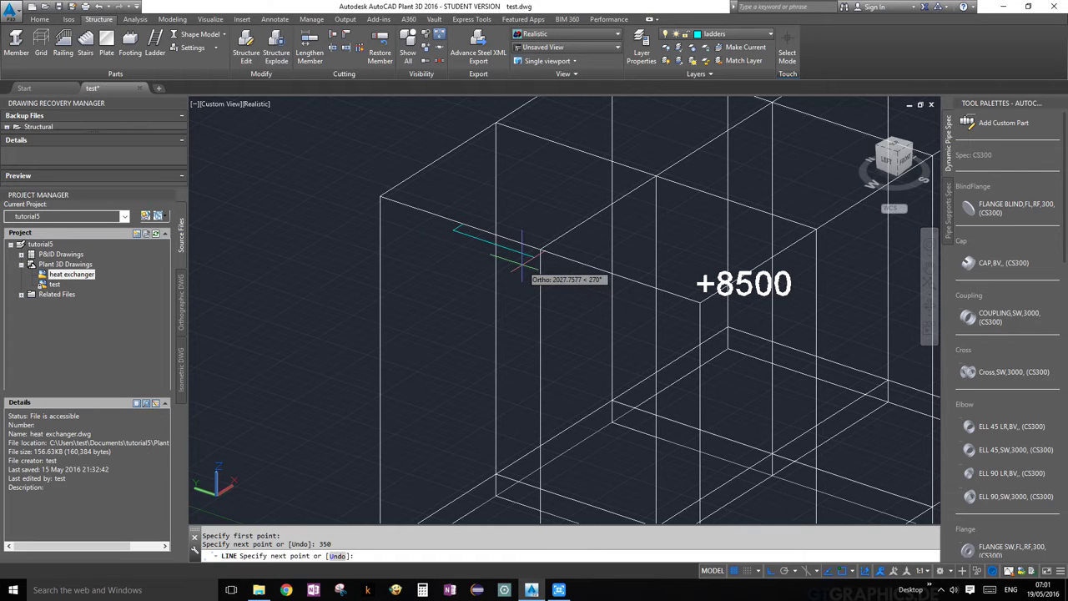
{"action": "key", "text": "Escape"}
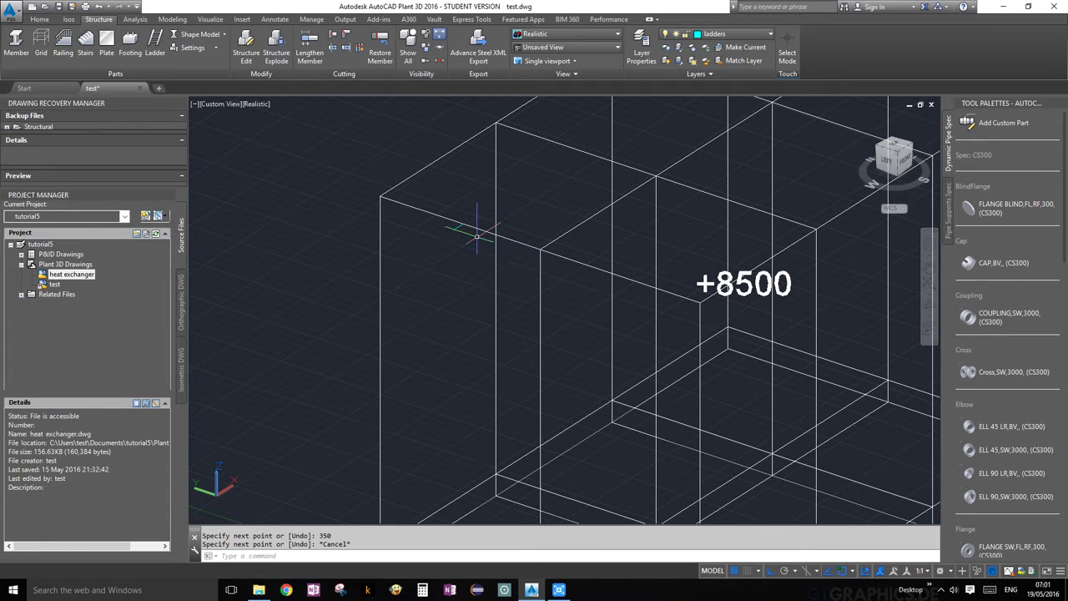
{"action": "scroll", "coordinate": [477, 236], "scroll_direction": "down", "scroll_amount": 3}
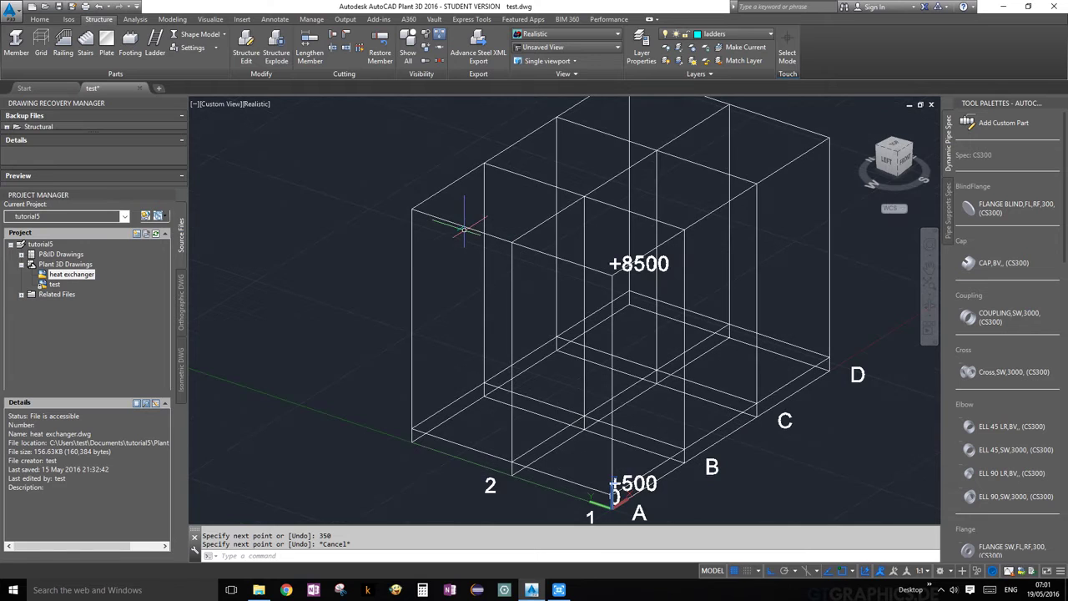
Step: Keep 'ladders' current, start a steel ladder and open its settings (width 500, exit width 800)
{"action": "left_click", "coordinate": [745, 35]}
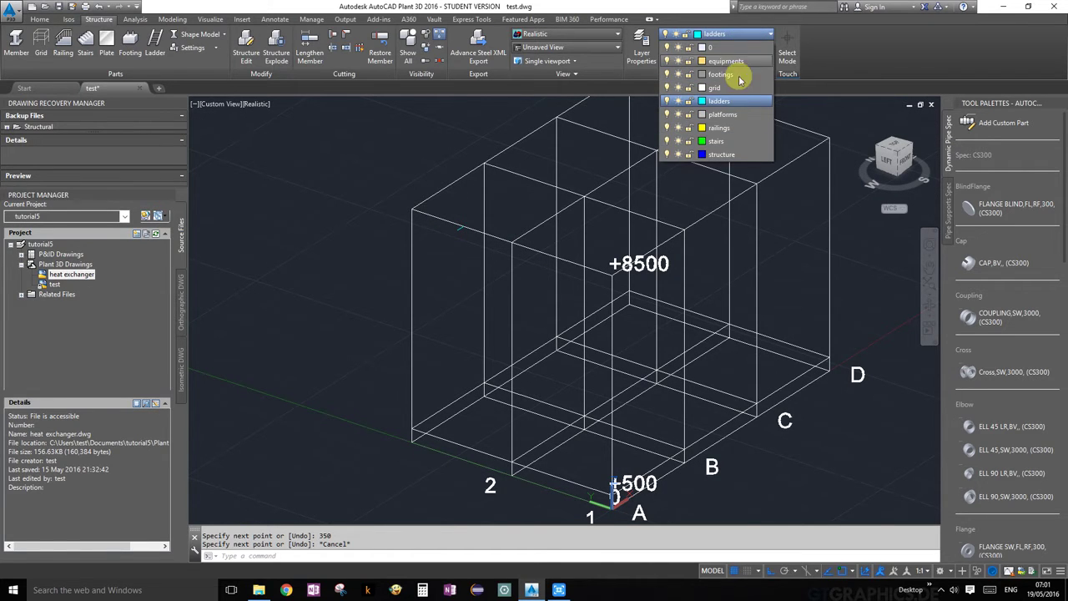
{"action": "left_click", "coordinate": [735, 101]}
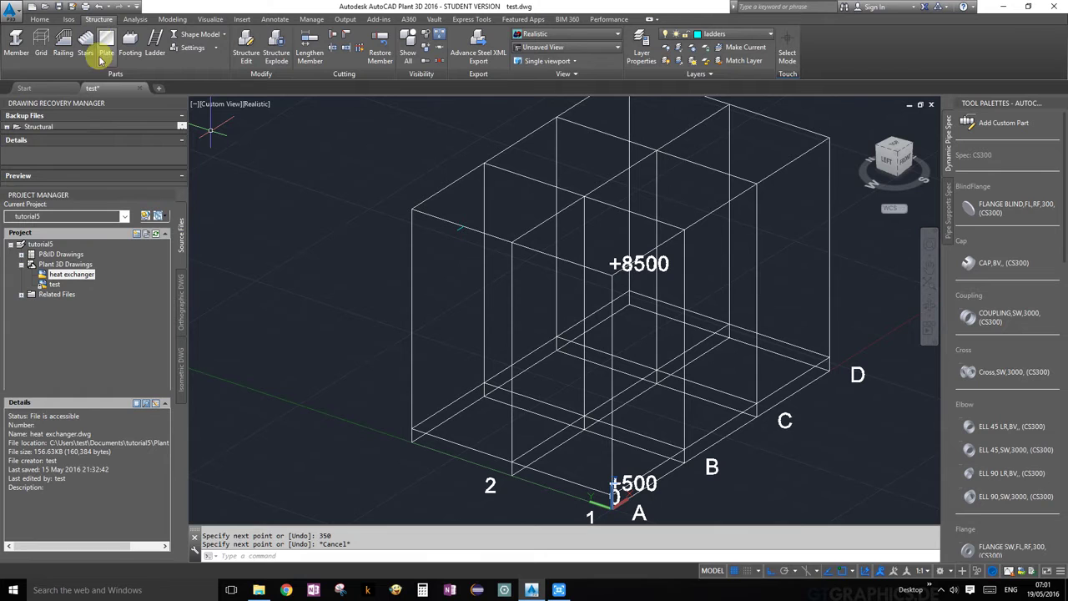
{"action": "key", "text": "Return"}
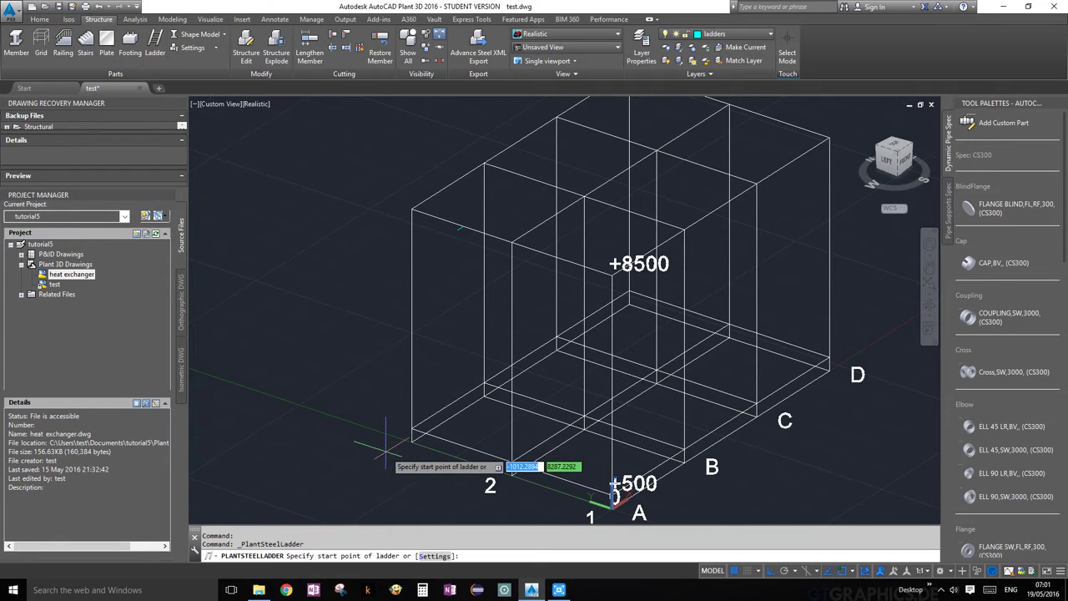
{"action": "left_click", "coordinate": [434, 556]}
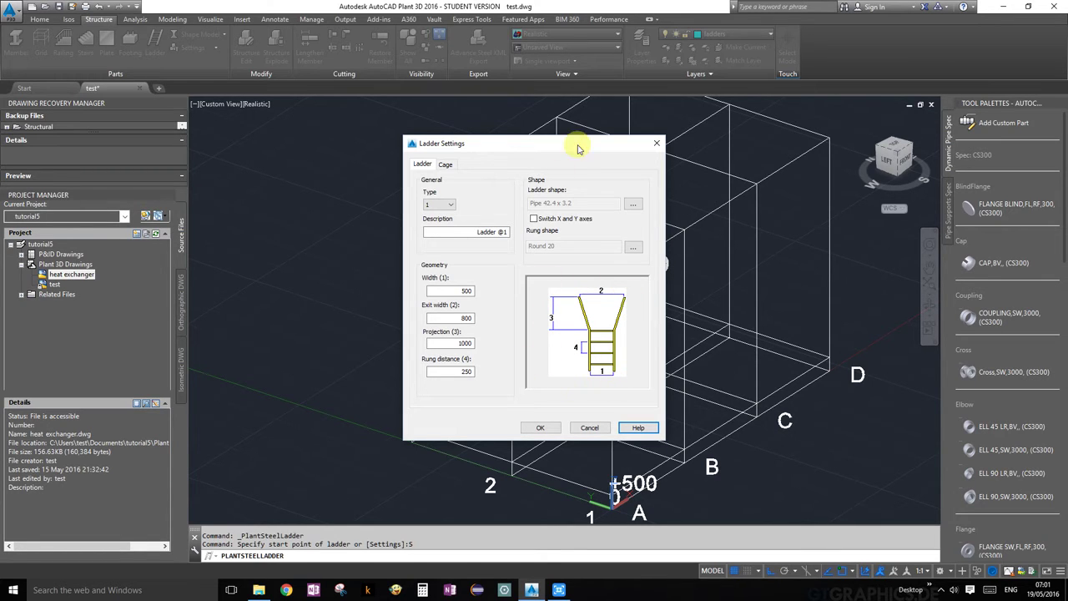
Step: Preview the ladder rail and rung shape choices, leaving both unchanged
{"action": "left_click", "coordinate": [635, 205]}
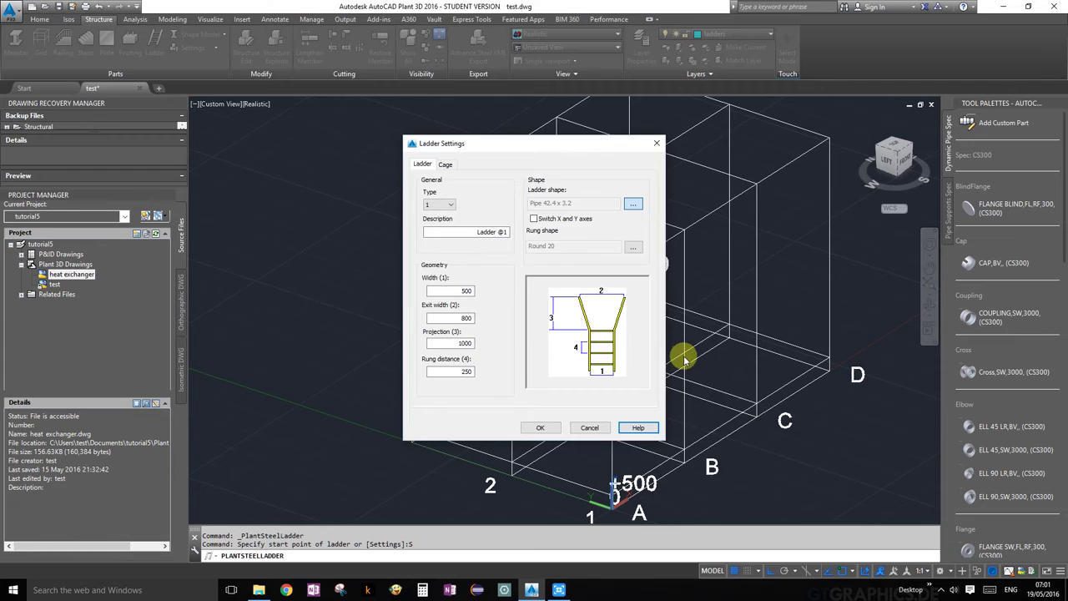
{"action": "left_click", "coordinate": [672, 445]}
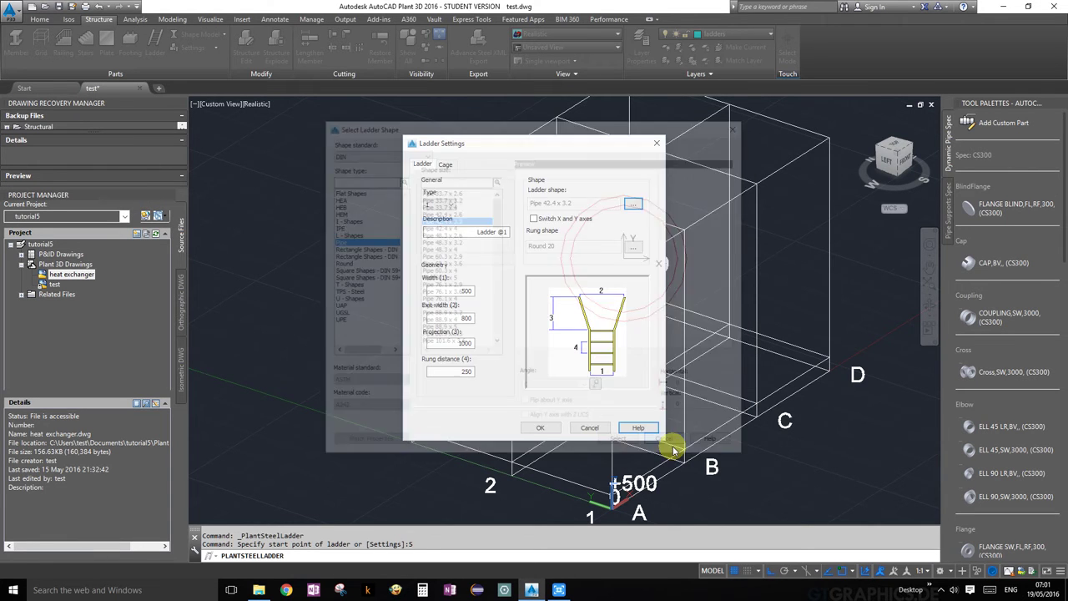
{"action": "left_click", "coordinate": [635, 249]}
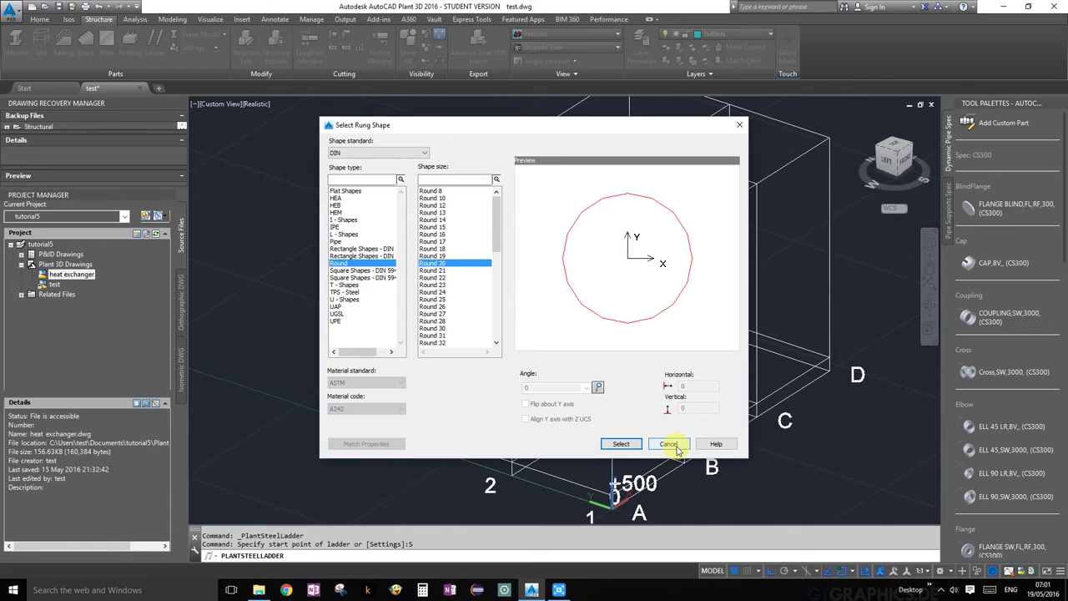
{"action": "left_click", "coordinate": [672, 445]}
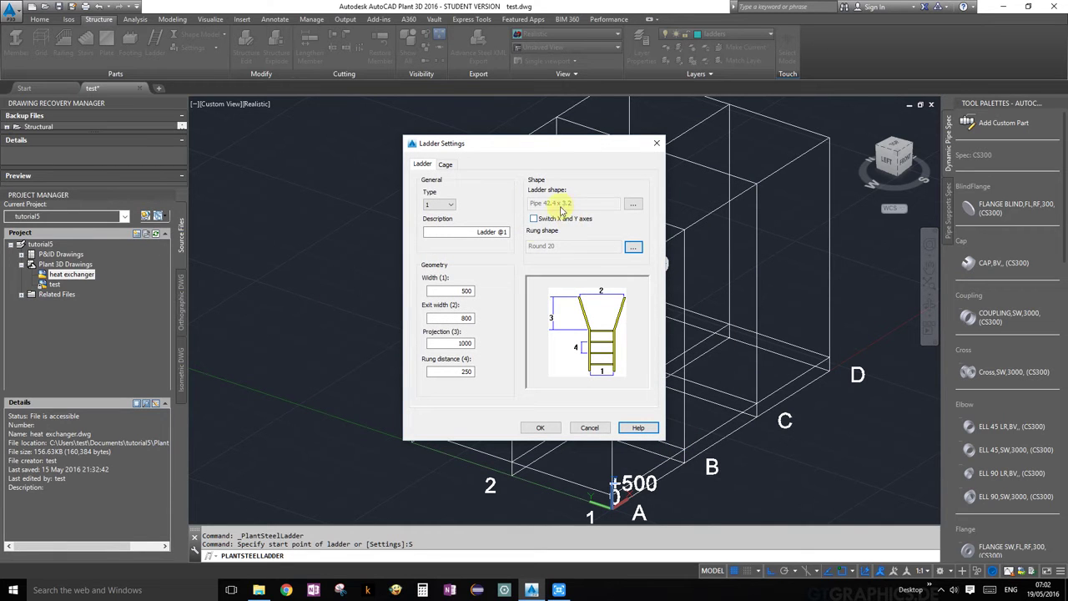
Step: Show the Cage tab: draw cage on, start height 2800, maximum distance 1500, radius 350
{"action": "left_click", "coordinate": [445, 166]}
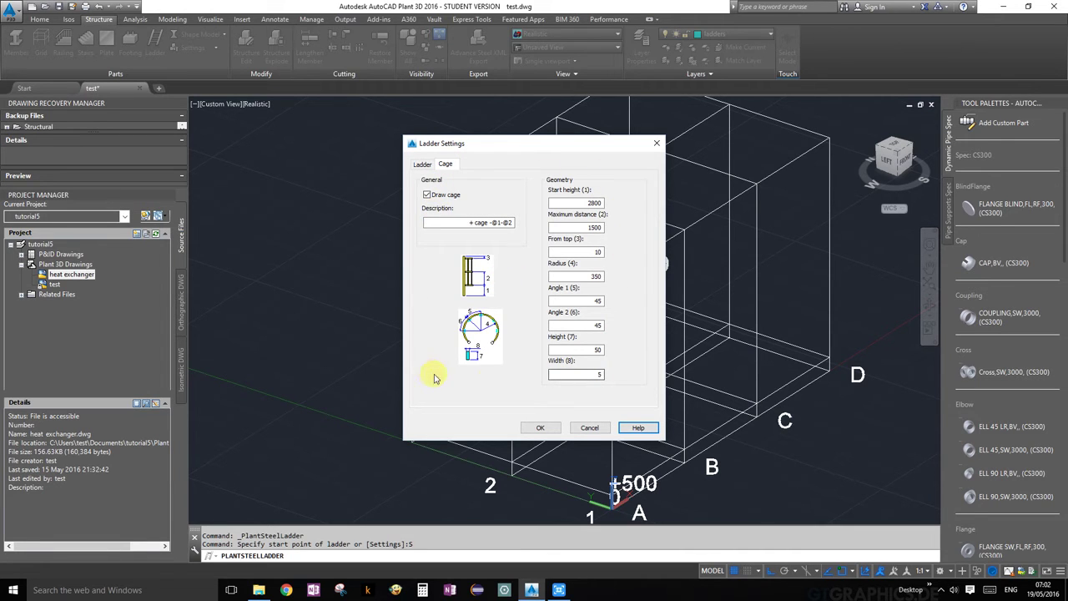
{"action": "left_click", "coordinate": [588, 376]}
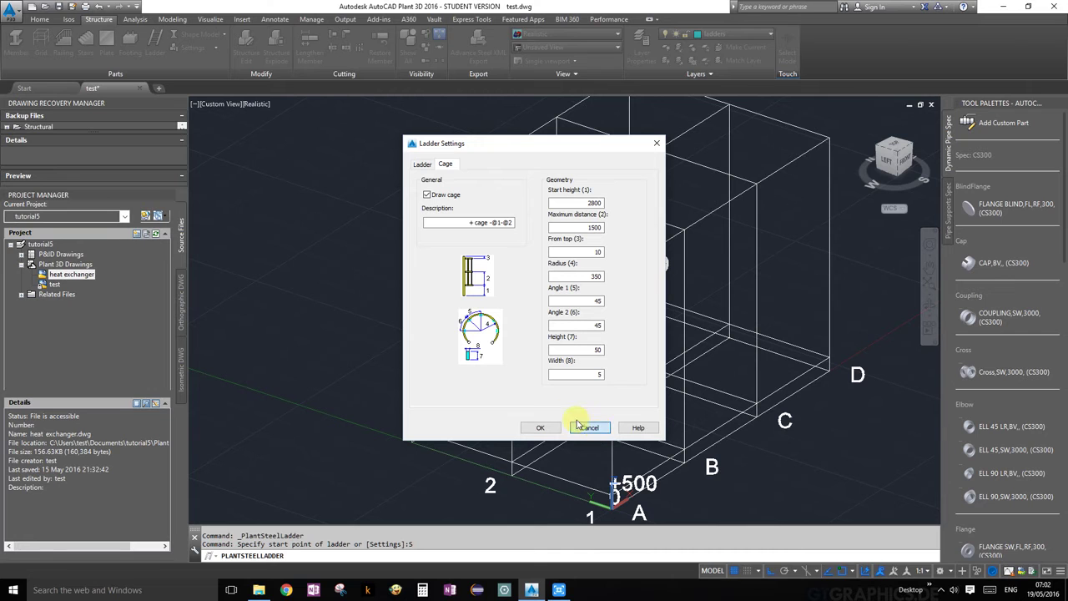
Step: Accept the ladder settings and pick the start point at the base edge midpoint near grid 2
{"action": "left_click", "coordinate": [544, 426]}
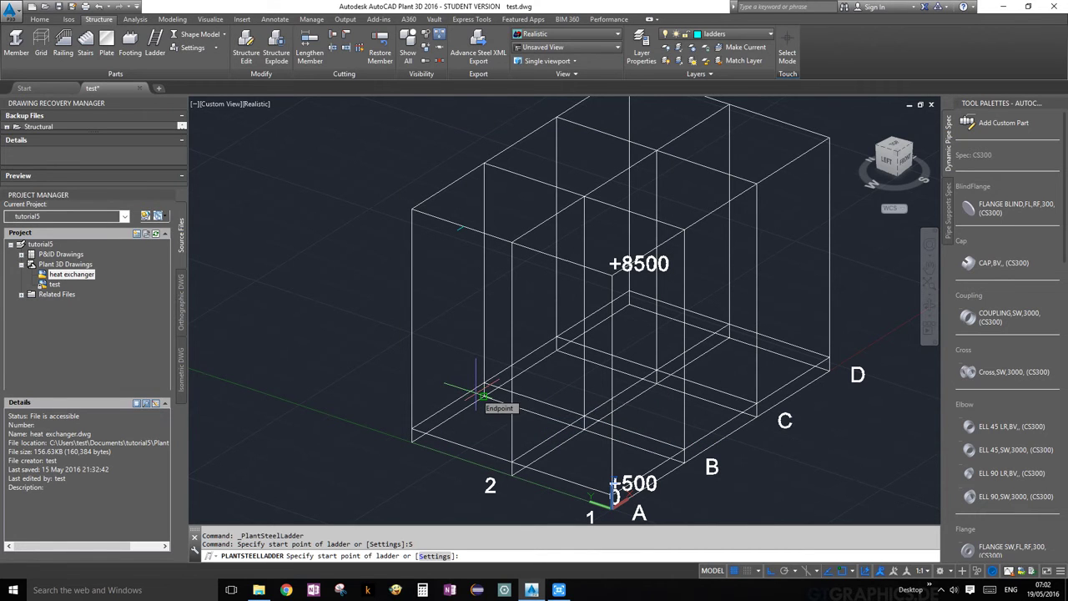
{"action": "scroll", "coordinate": [480, 399], "scroll_direction": "up", "scroll_amount": 3}
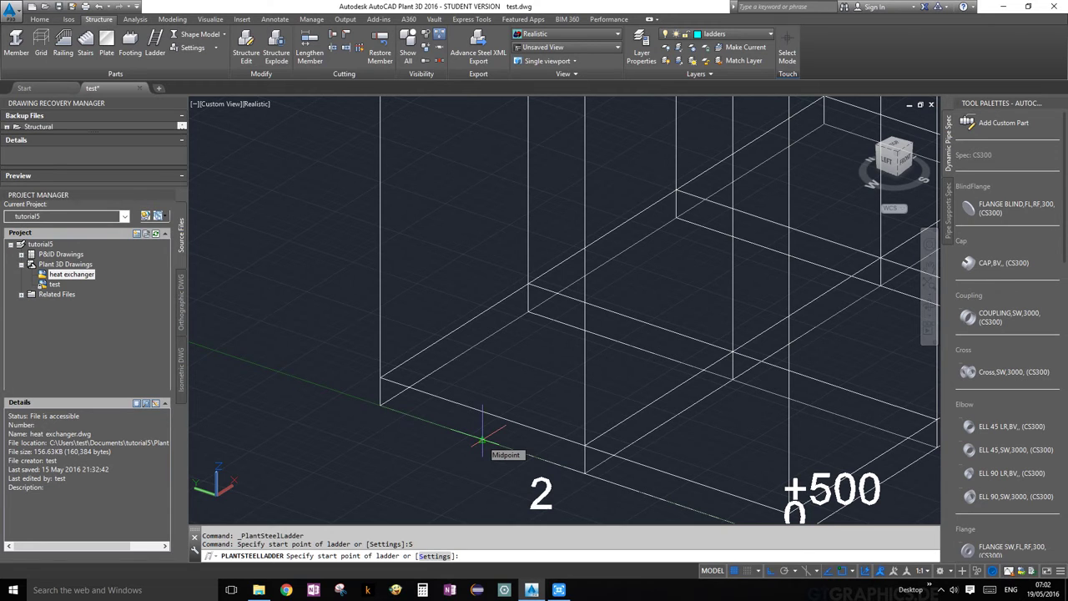
{"action": "left_click", "coordinate": [482, 439]}
{"action": "scroll", "coordinate": [483, 438], "scroll_direction": "down", "scroll_amount": 4}
{"action": "scroll", "coordinate": [482, 434], "scroll_direction": "up", "scroll_amount": 3}
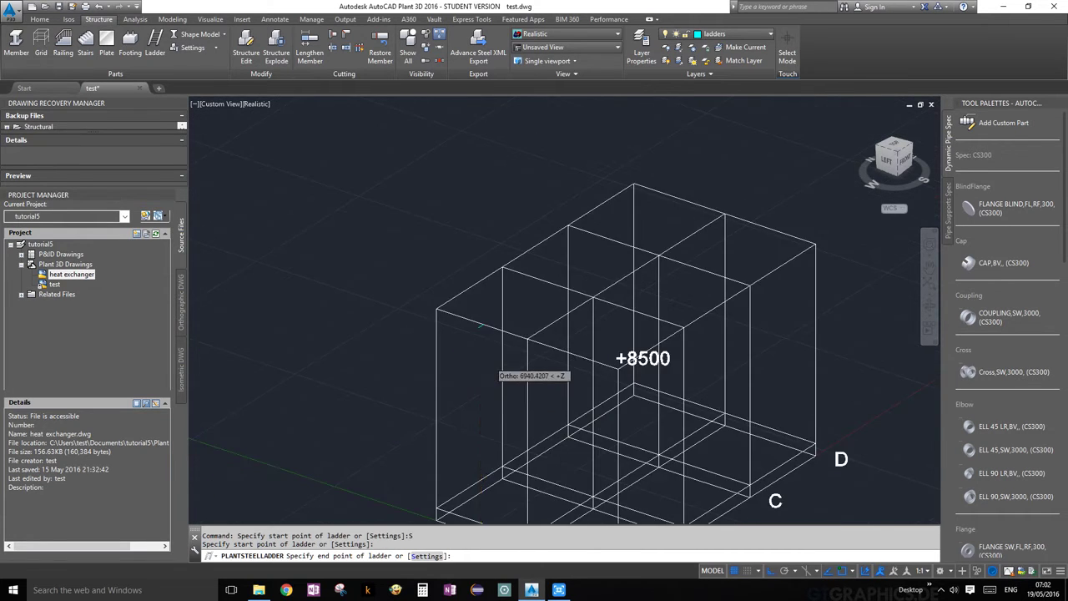
{"action": "scroll", "coordinate": [480, 334], "scroll_direction": "up", "scroll_amount": 3}
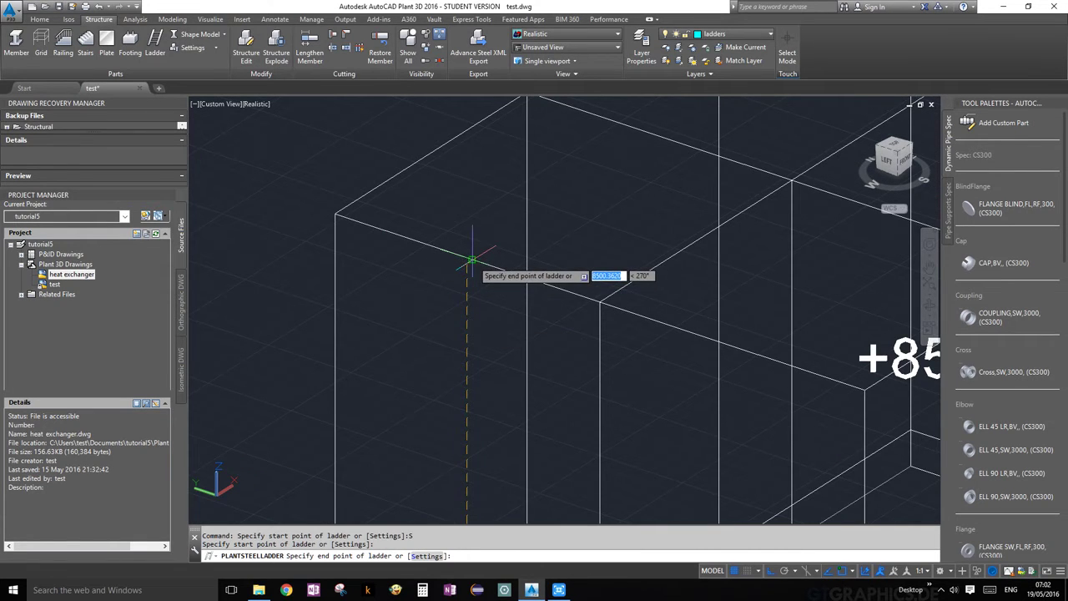
{"action": "scroll", "coordinate": [472, 261], "scroll_direction": "up", "scroll_amount": 3}
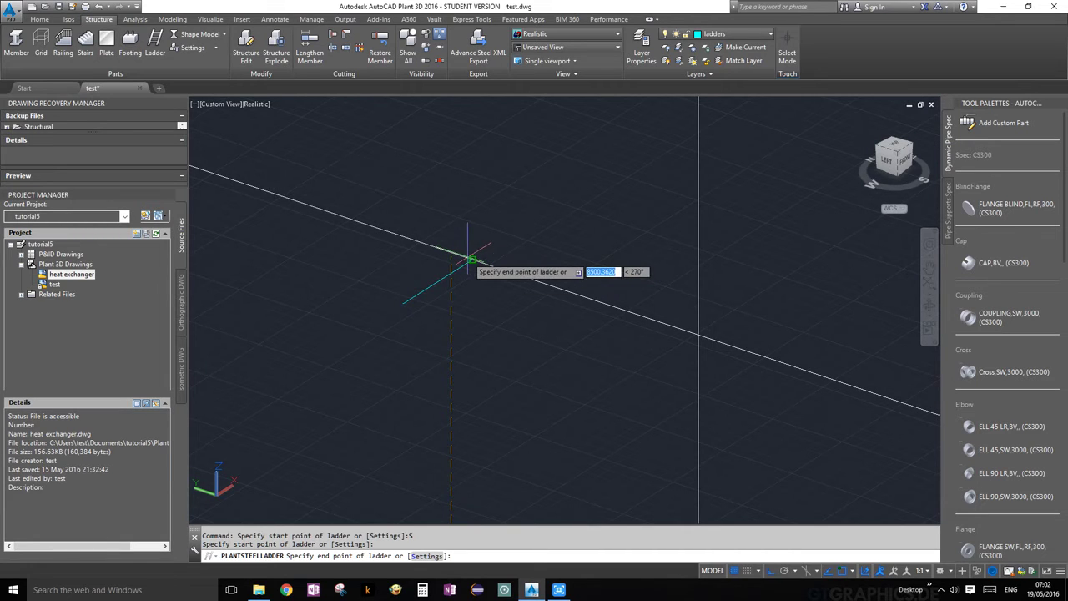
{"action": "scroll", "coordinate": [471, 260], "scroll_direction": "down", "scroll_amount": 5}
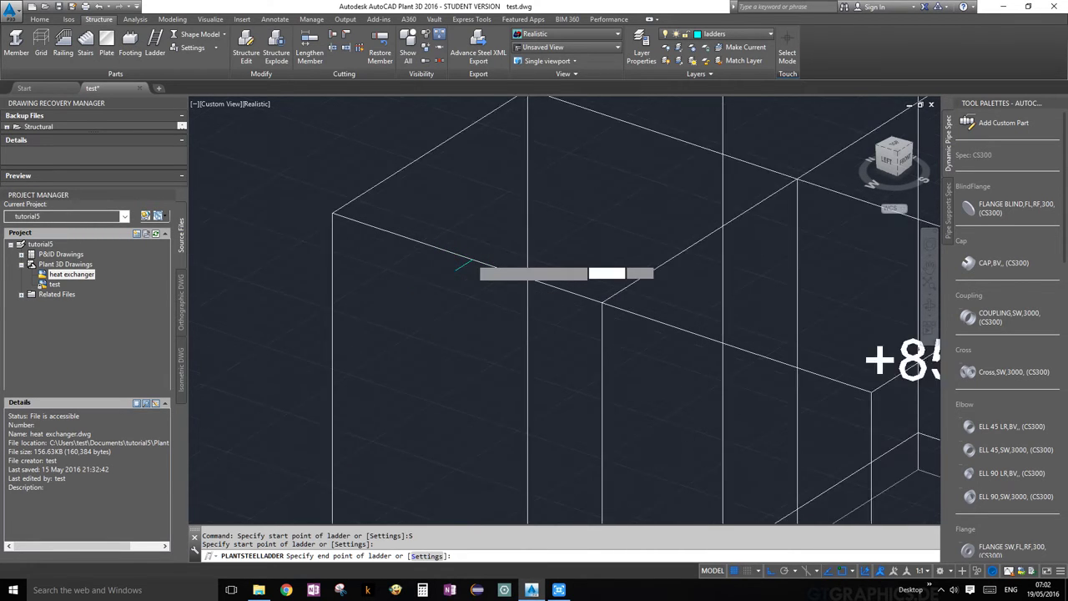
{"action": "scroll", "coordinate": [472, 261], "scroll_direction": "up", "scroll_amount": 4}
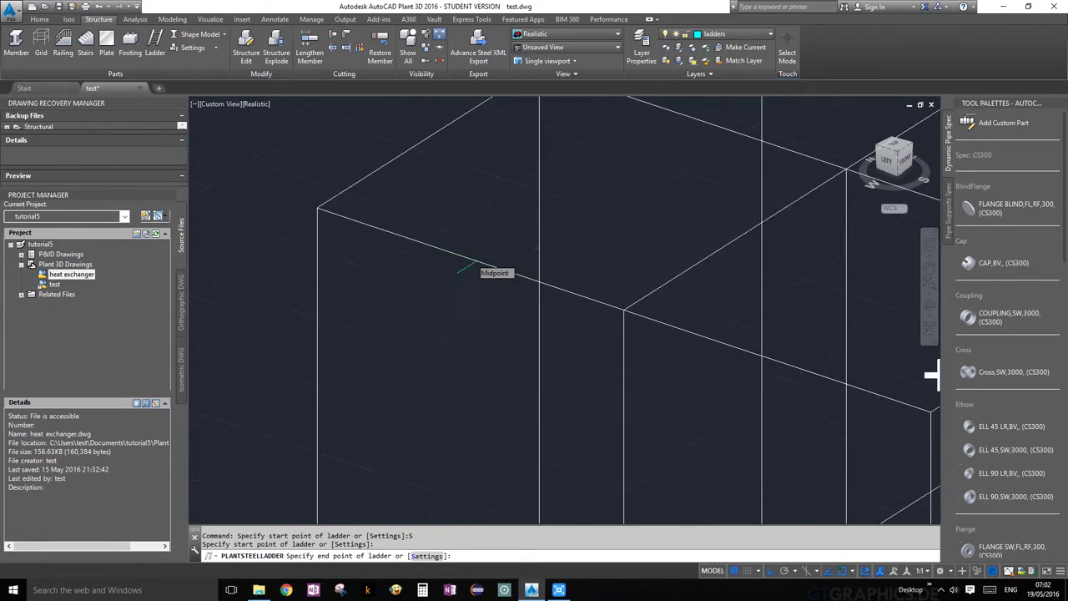
Step: Pick the ladder end point on the top beam, then cancel the placement
{"action": "left_click", "coordinate": [476, 261]}
{"action": "scroll", "coordinate": [476, 263], "scroll_direction": "down", "scroll_amount": 5}
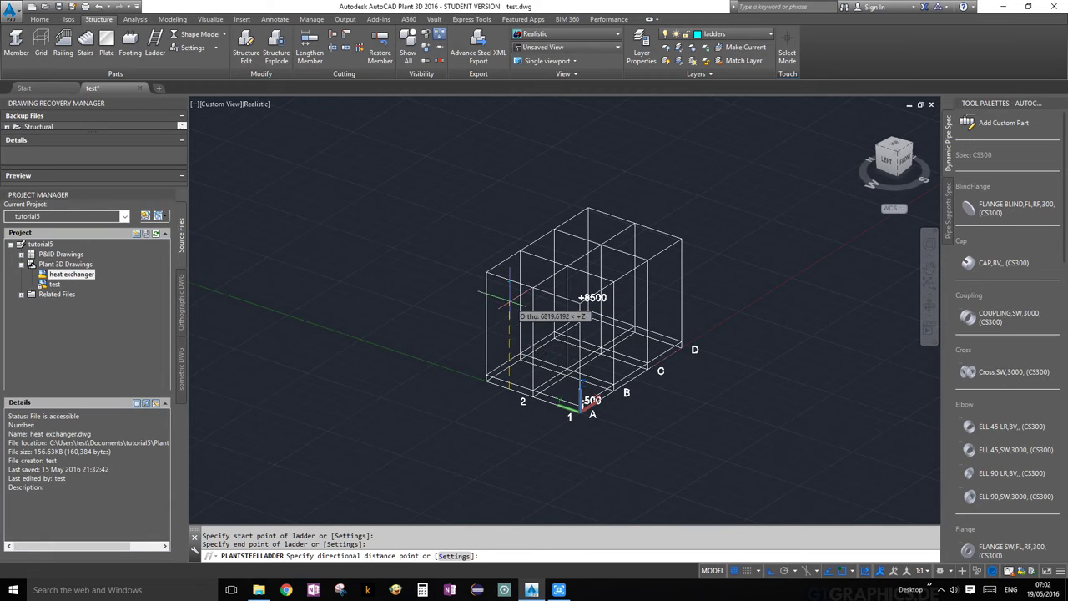
{"action": "scroll", "coordinate": [509, 305], "scroll_direction": "up", "scroll_amount": 5}
{"action": "key", "text": "Escape"}
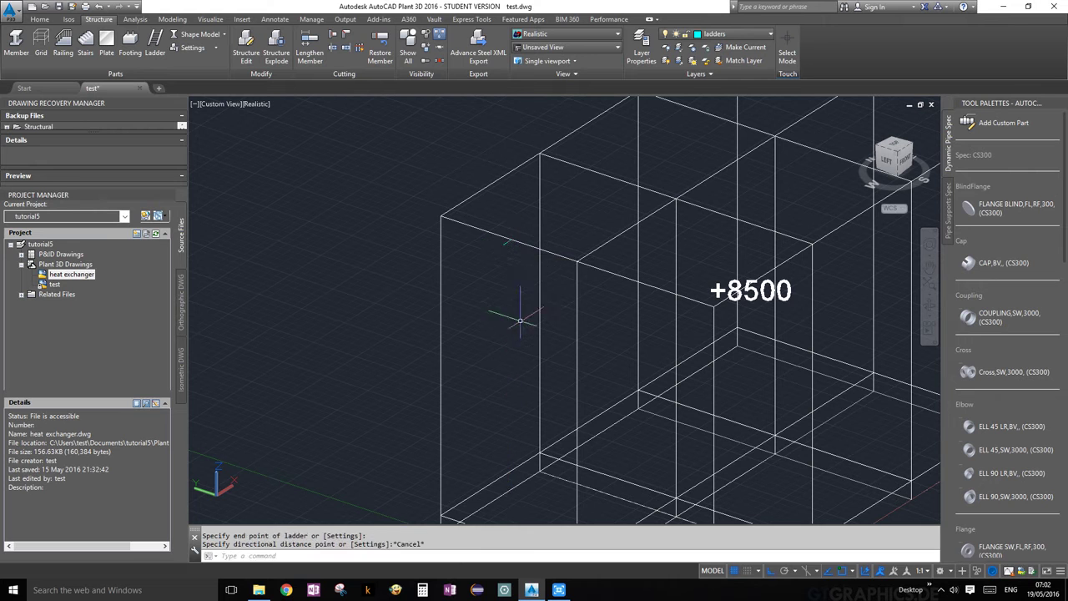
{"action": "scroll", "coordinate": [514, 334], "scroll_direction": "down", "scroll_amount": 5}
{"action": "scroll", "coordinate": [533, 407], "scroll_direction": "up", "scroll_amount": 4}
{"action": "scroll", "coordinate": [521, 404], "scroll_direction": "up", "scroll_amount": 2}
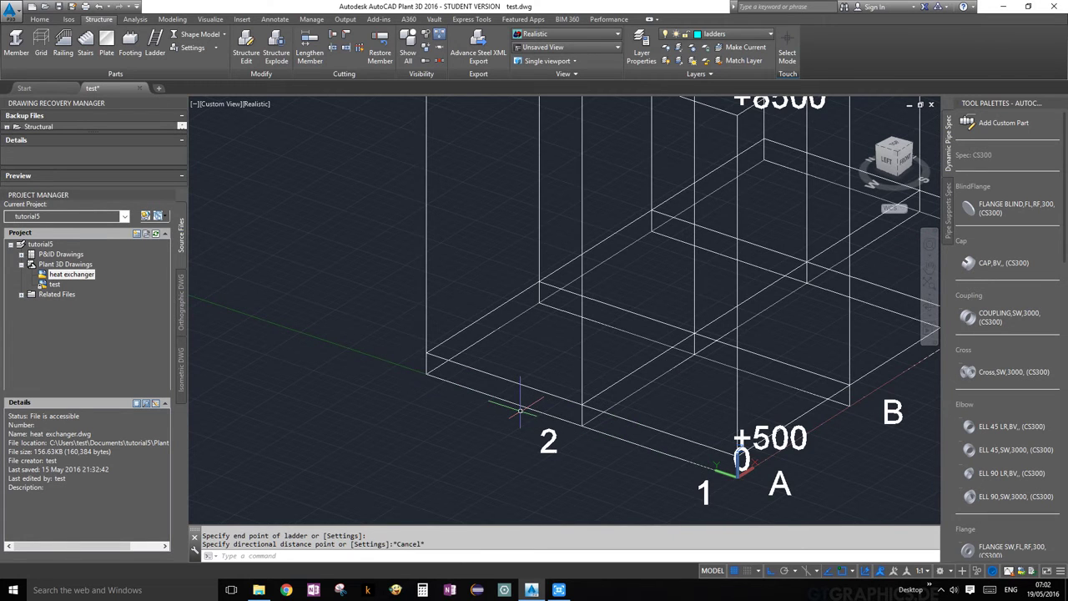
Step: Place a caged ladder from near grid 2 to the top beam midpoint, setting its facing direction
{"action": "left_click", "coordinate": [155, 42]}
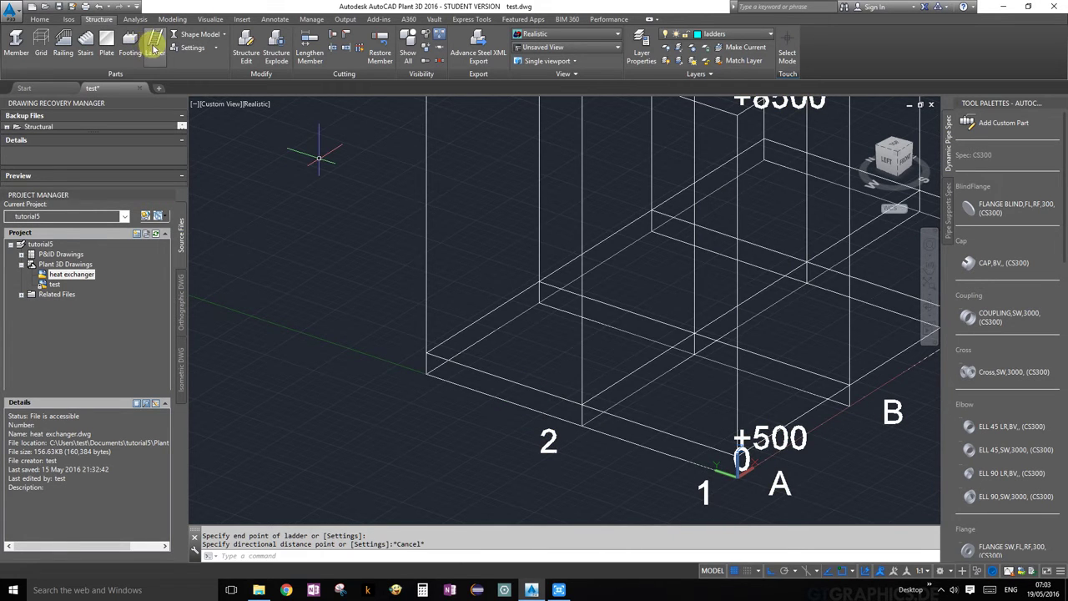
{"action": "left_click", "coordinate": [502, 396]}
{"action": "scroll", "coordinate": [499, 367], "scroll_direction": "up", "scroll_amount": 10}
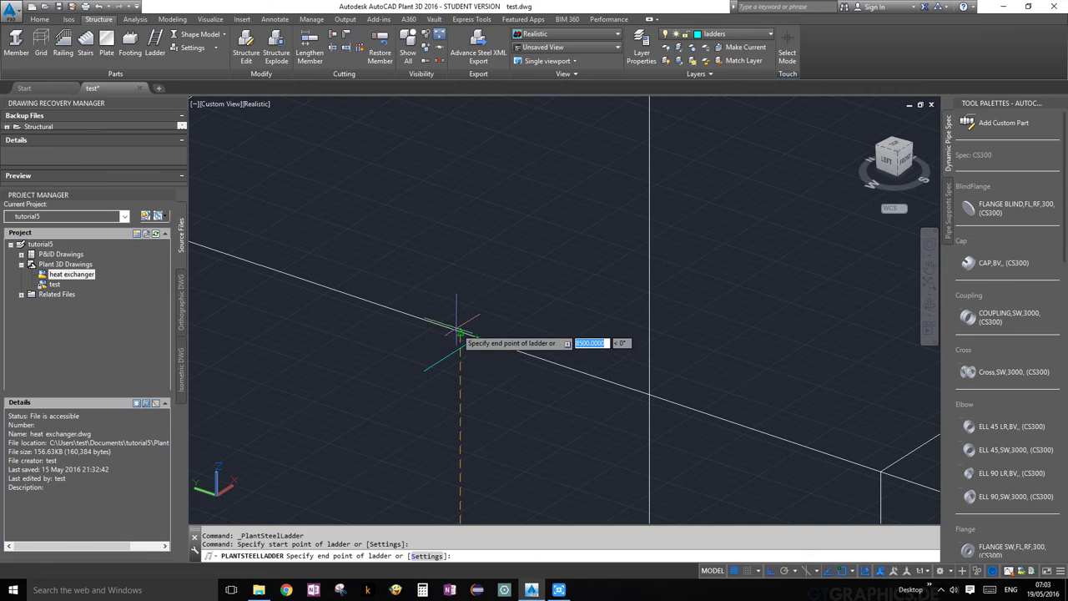
{"action": "left_click", "coordinate": [460, 334]}
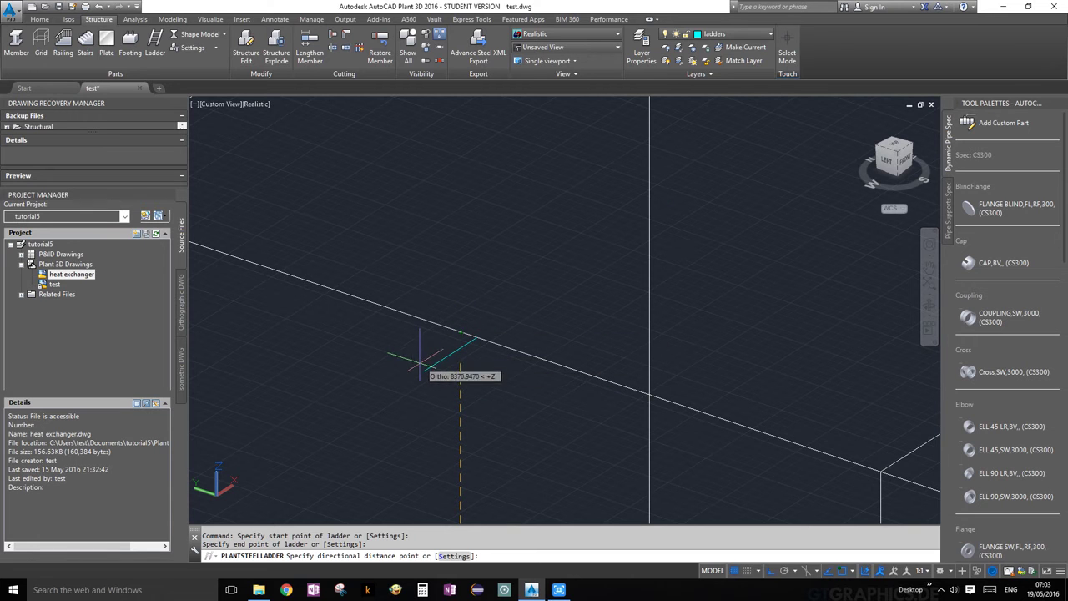
{"action": "left_click", "coordinate": [424, 371]}
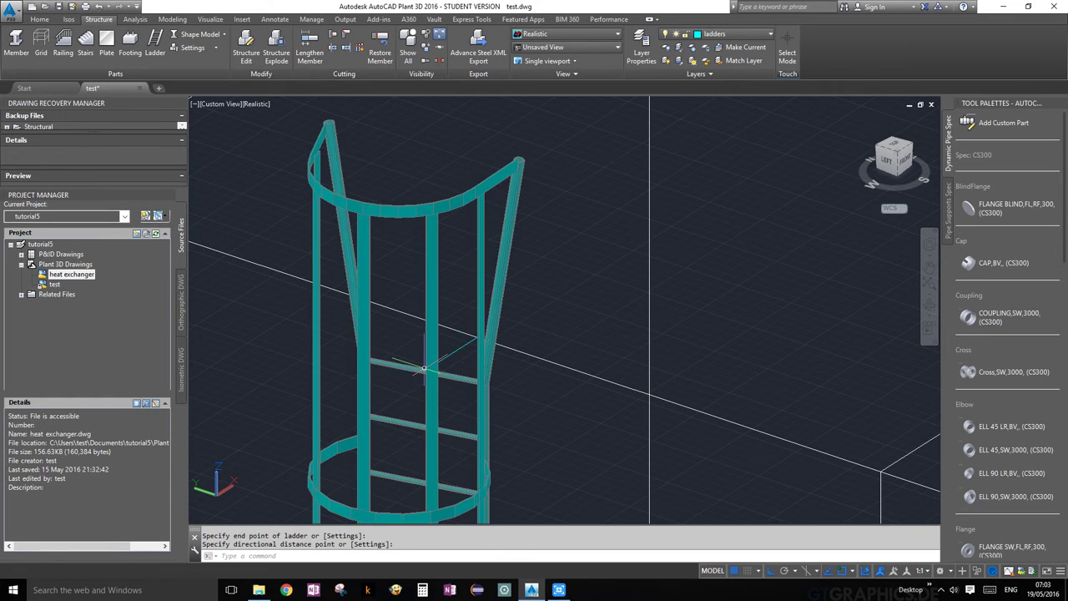
Step: Orbit the model to view the new ladder from the side and the front
{"action": "scroll", "coordinate": [442, 380], "scroll_direction": "down", "scroll_amount": 3}
{"action": "scroll", "coordinate": [459, 394], "scroll_direction": "up", "scroll_amount": 3}
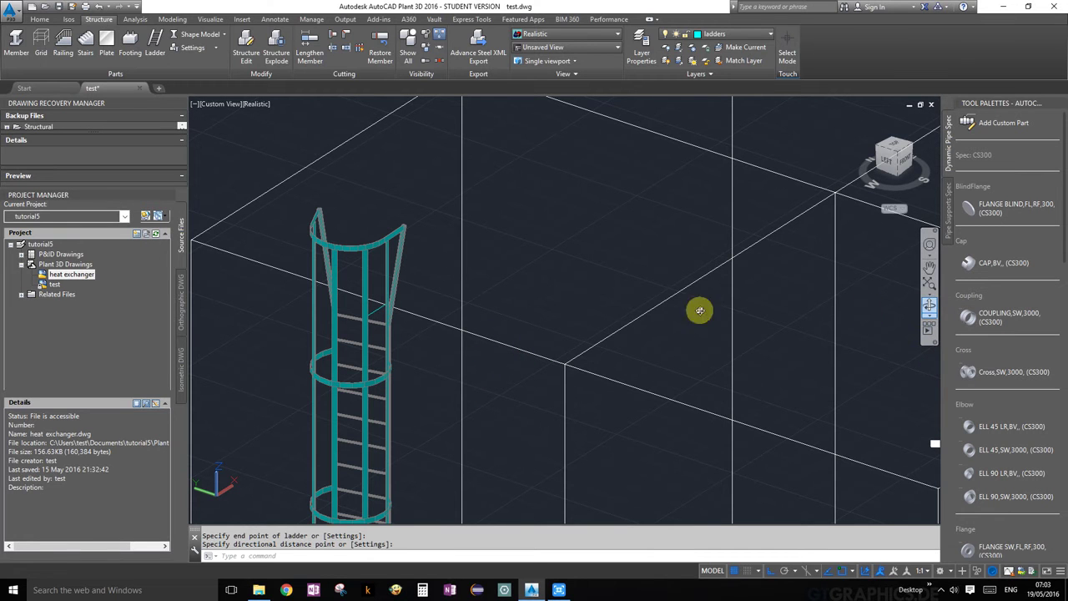
{"action": "middle_click_drag", "start_coordinate": [700, 311], "coordinate": [522, 341], "text": "shift"}
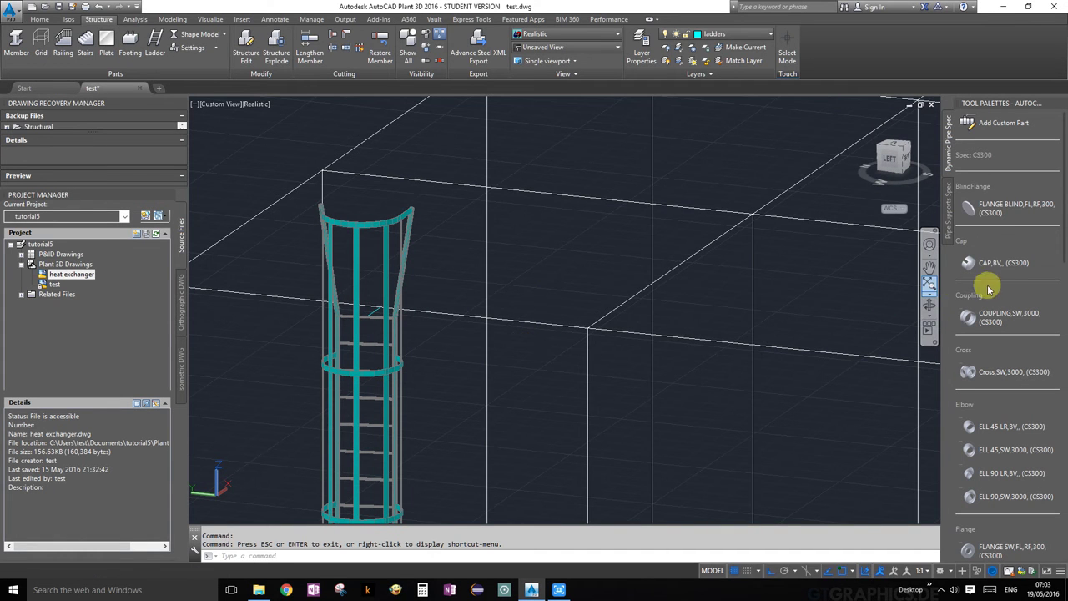
{"action": "middle_click_drag", "start_coordinate": [420, 327], "coordinate": [436, 433], "text": "shift"}
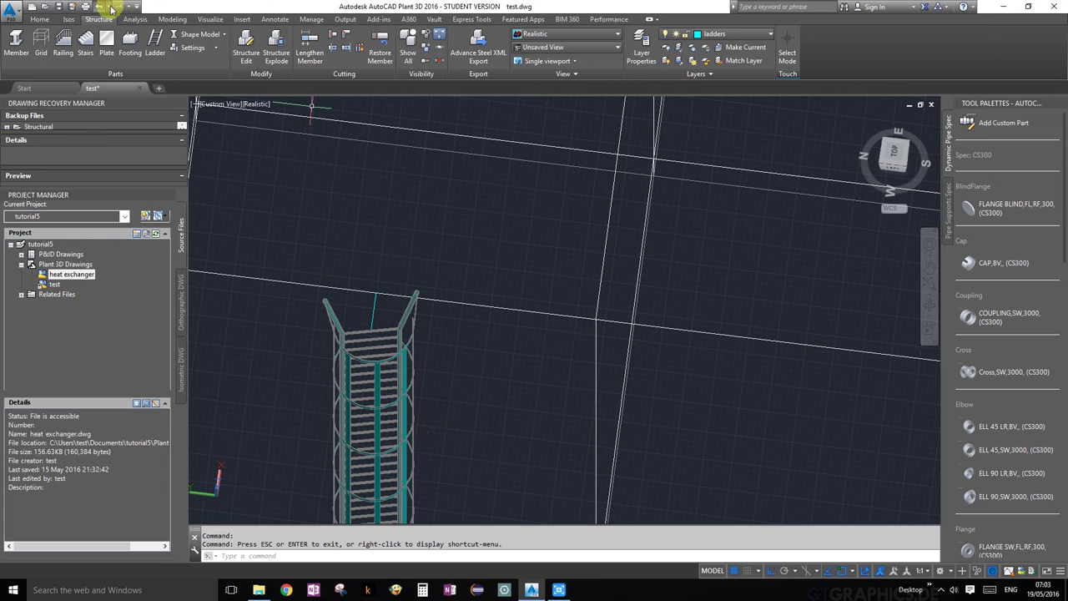
Step: Undo the two view rotations and the newly placed ladder
{"action": "left_click", "coordinate": [98, 8]}
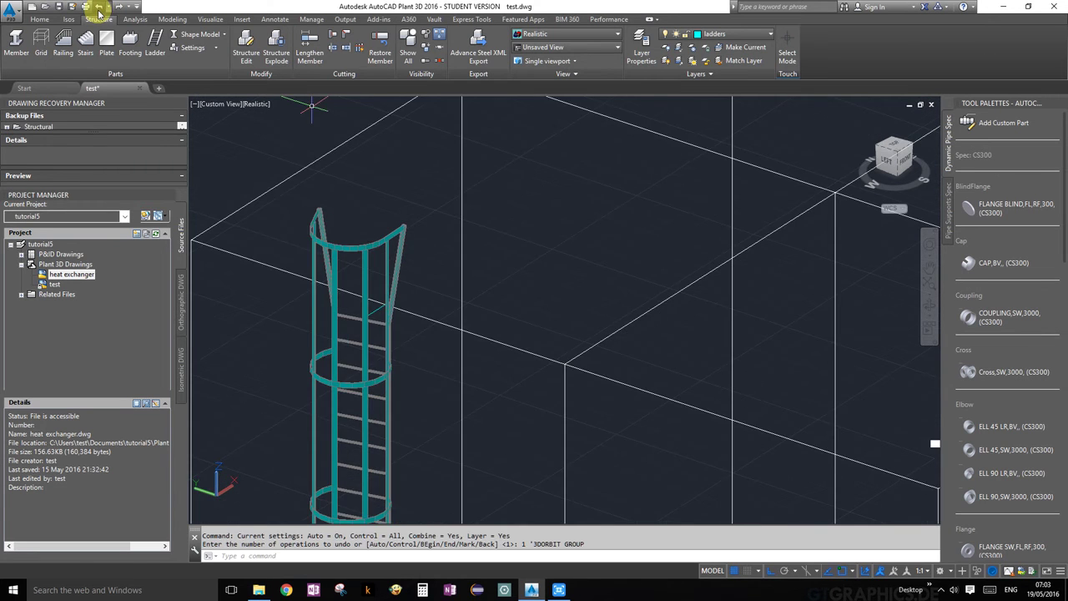
{"action": "left_click", "coordinate": [98, 8]}
{"action": "left_click", "coordinate": [98, 8]}
{"action": "scroll", "coordinate": [450, 231], "scroll_direction": "down", "scroll_amount": 3}
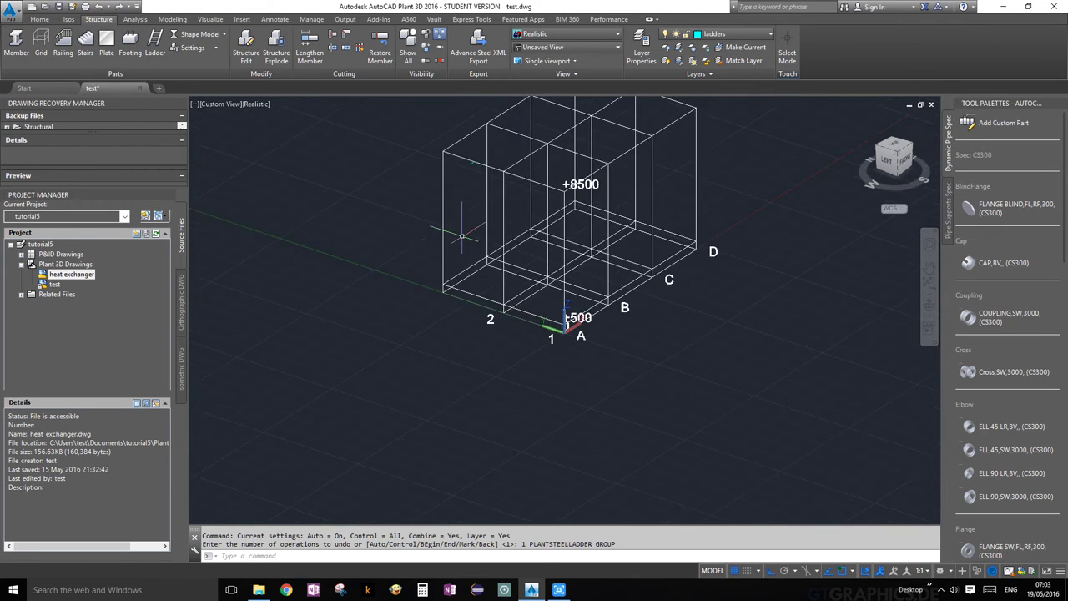
{"action": "scroll", "coordinate": [429, 200], "scroll_direction": "up", "scroll_amount": 8}
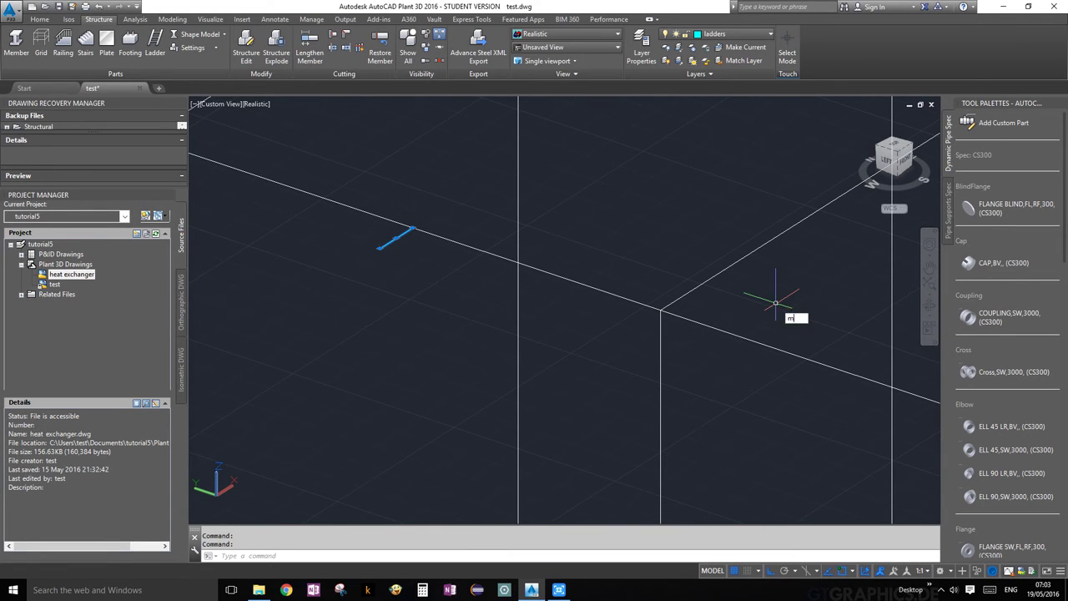
Step: Move the short cyan line slightly along the upper beam using MOVE
{"action": "type", "text": "o"}
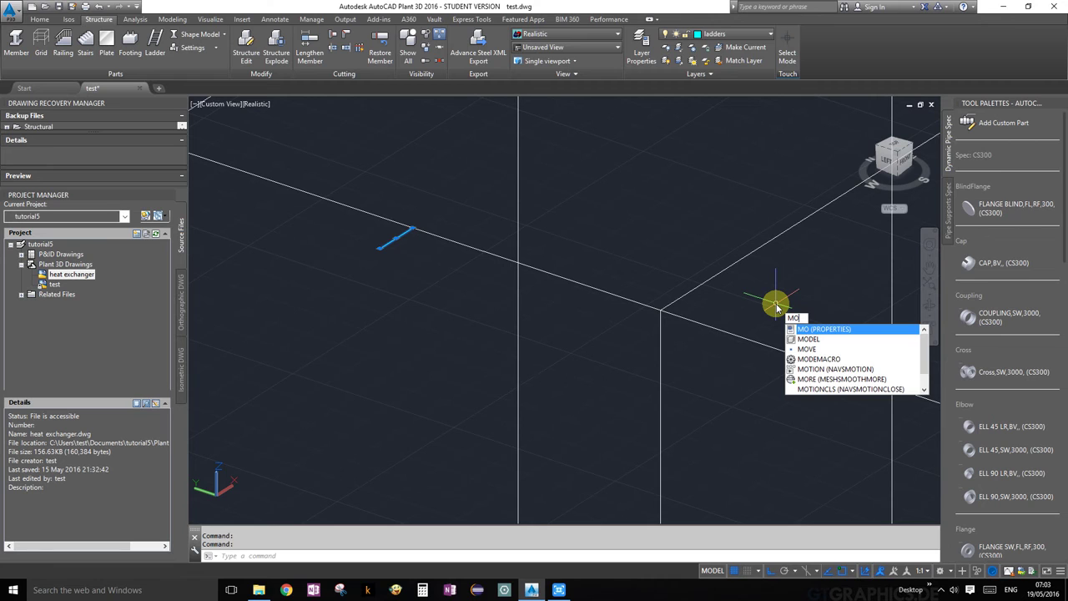
{"action": "key", "text": "Down"}
{"action": "key", "text": "Down"}
{"action": "key", "text": "Return"}
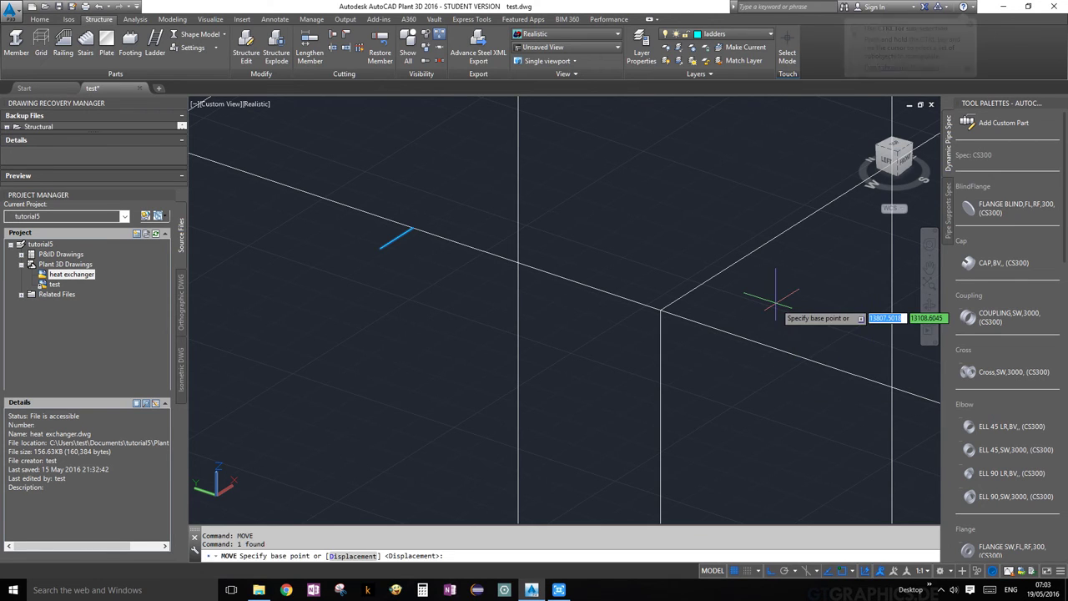
{"action": "left_click", "coordinate": [413, 224]}
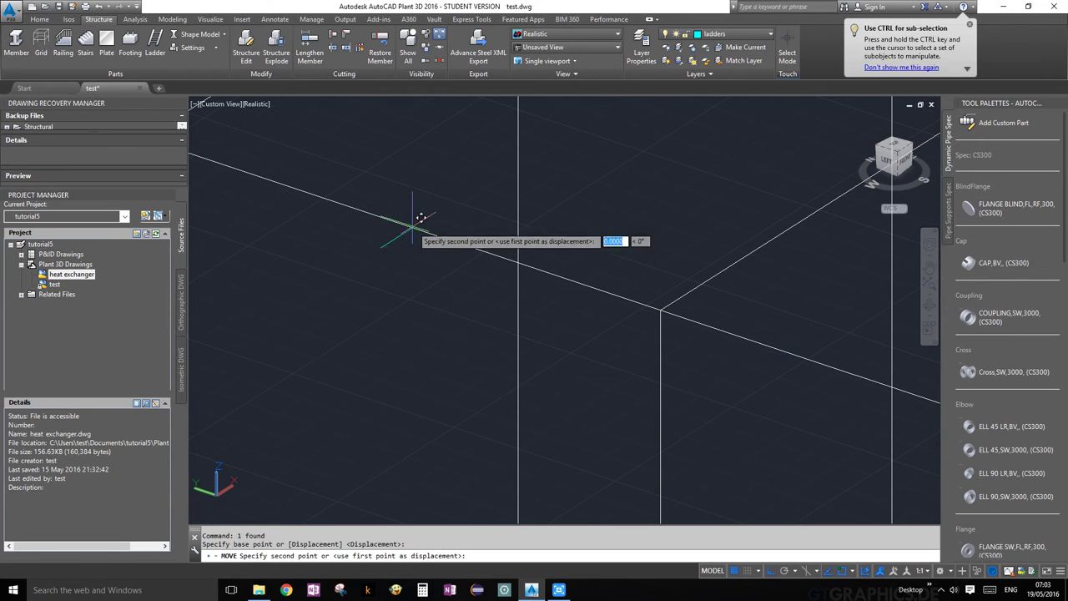
{"action": "left_click", "coordinate": [402, 223]}
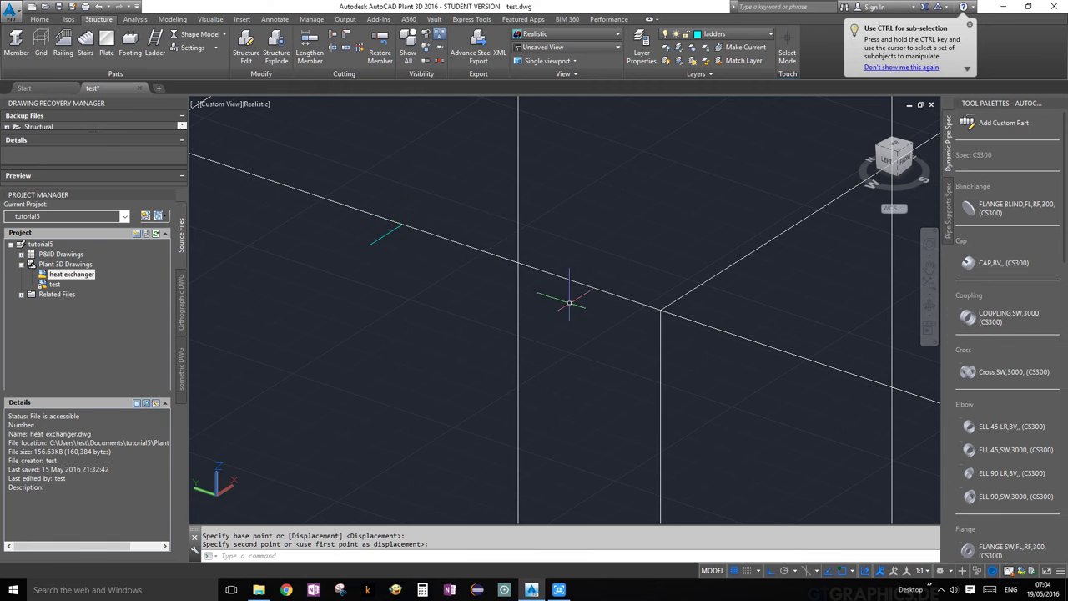
{"action": "scroll", "coordinate": [584, 316], "scroll_direction": "down", "scroll_amount": 2}
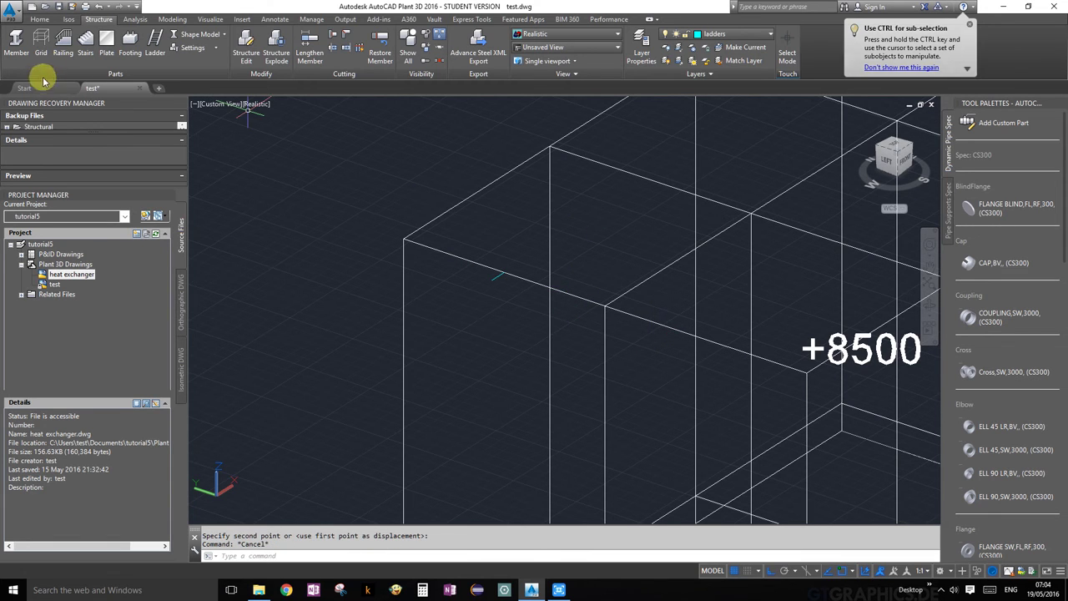
Step: Place the caged ladder from the bottom beam near grid 2 up to +8500, facing parallel to the frame
{"action": "left_click", "coordinate": [154, 42]}
{"action": "scroll", "coordinate": [497, 435], "scroll_direction": "down", "scroll_amount": 3}
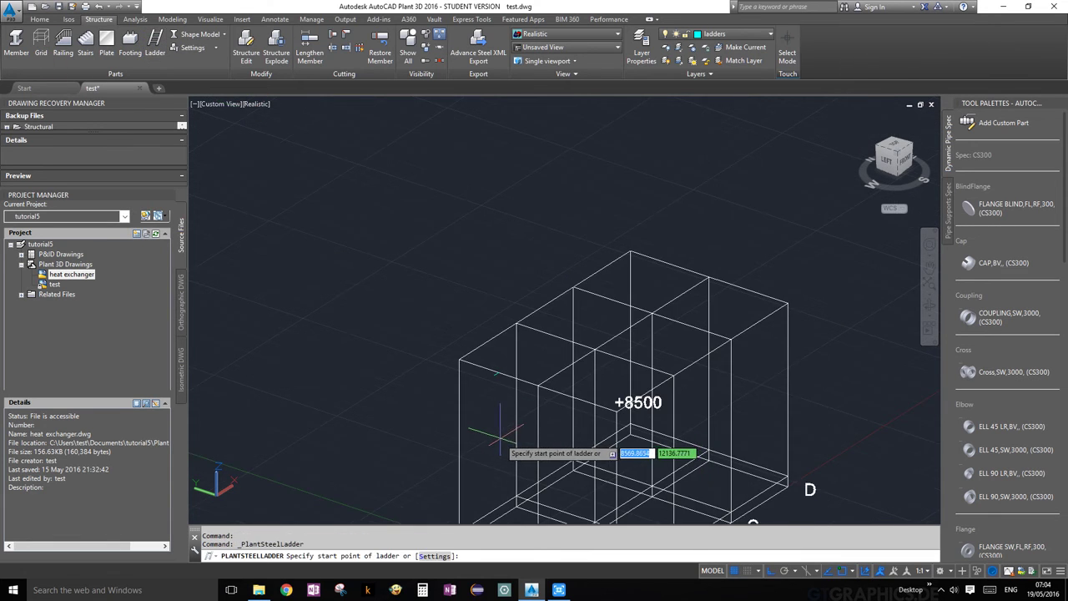
{"action": "middle_click_drag", "start_coordinate": [499, 435], "coordinate": [465, 313]}
{"action": "scroll", "coordinate": [455, 427], "scroll_direction": "up", "scroll_amount": 3}
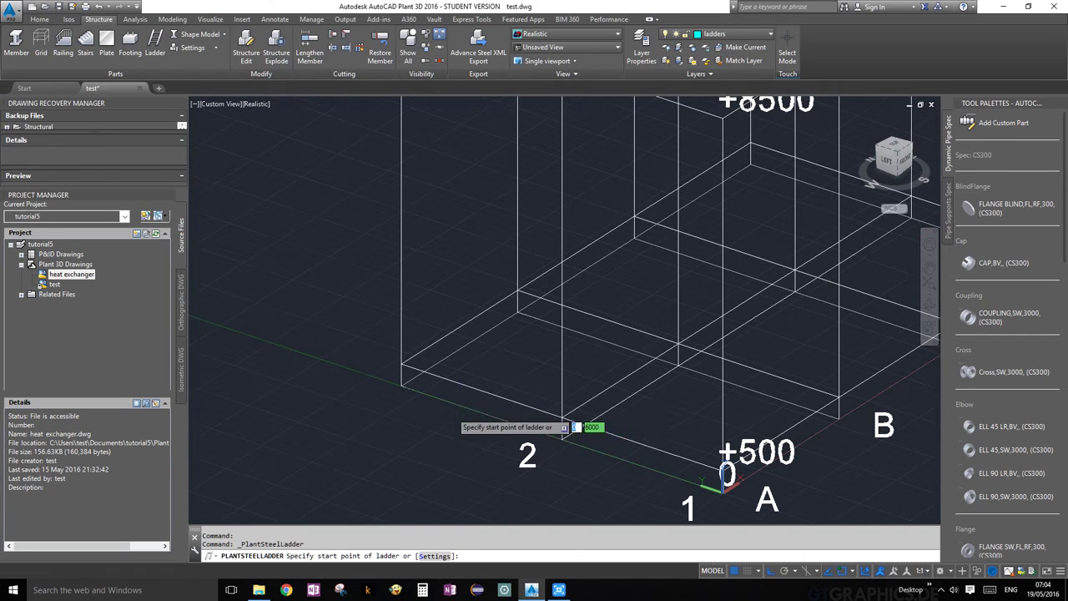
{"action": "left_click", "coordinate": [481, 414]}
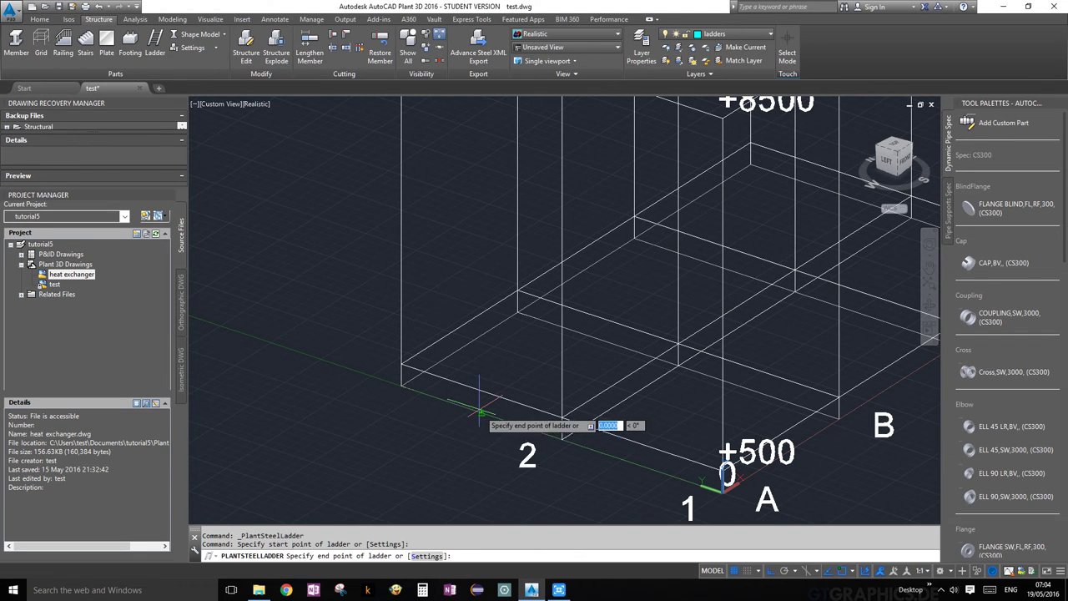
{"action": "scroll", "coordinate": [480, 427], "scroll_direction": "down", "scroll_amount": 4}
{"action": "scroll", "coordinate": [480, 309], "scroll_direction": "up", "scroll_amount": 6}
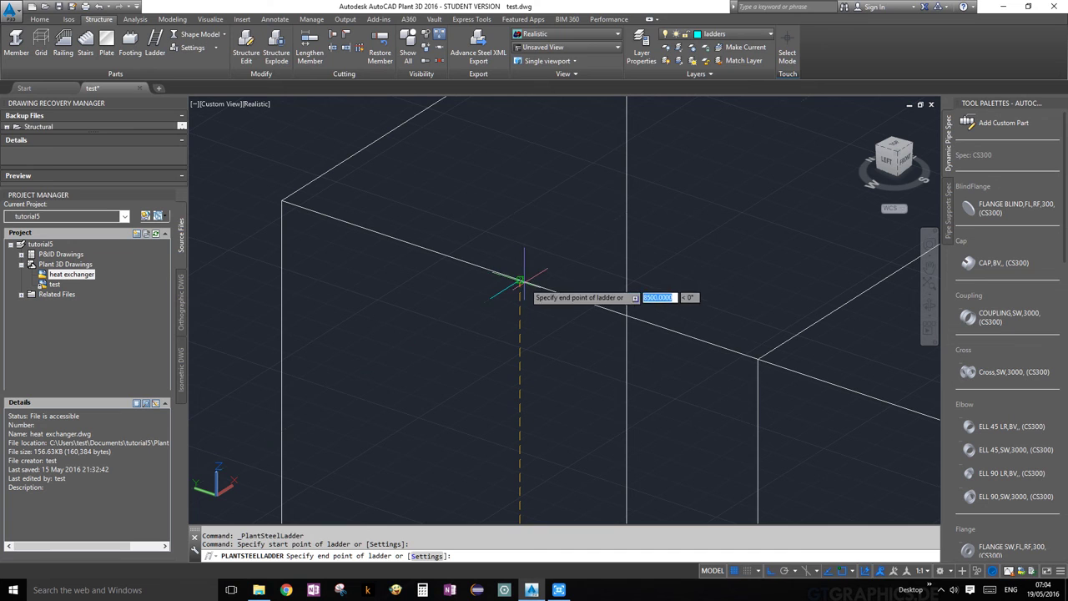
{"action": "left_click", "coordinate": [519, 280]}
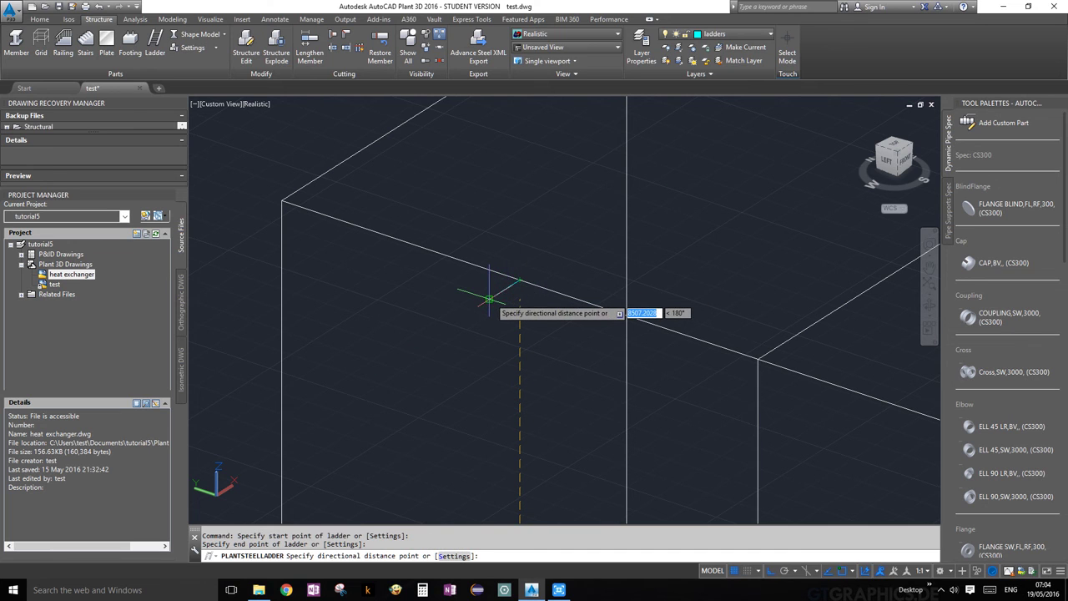
{"action": "left_click", "coordinate": [489, 298]}
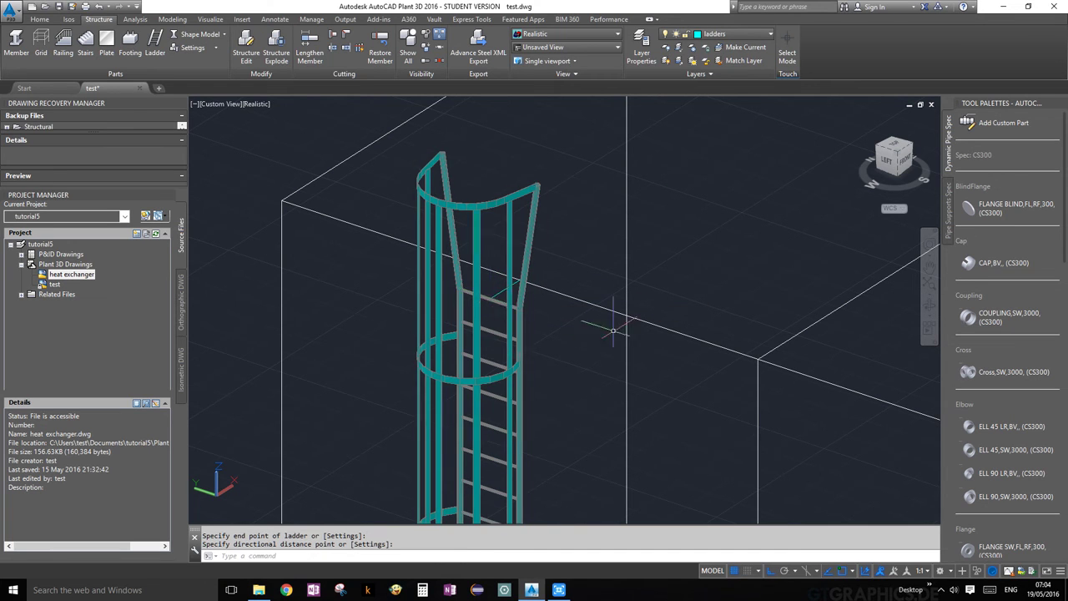
{"action": "scroll", "coordinate": [614, 330], "scroll_direction": "down", "scroll_amount": 3}
{"action": "left_click", "coordinate": [930, 312]}
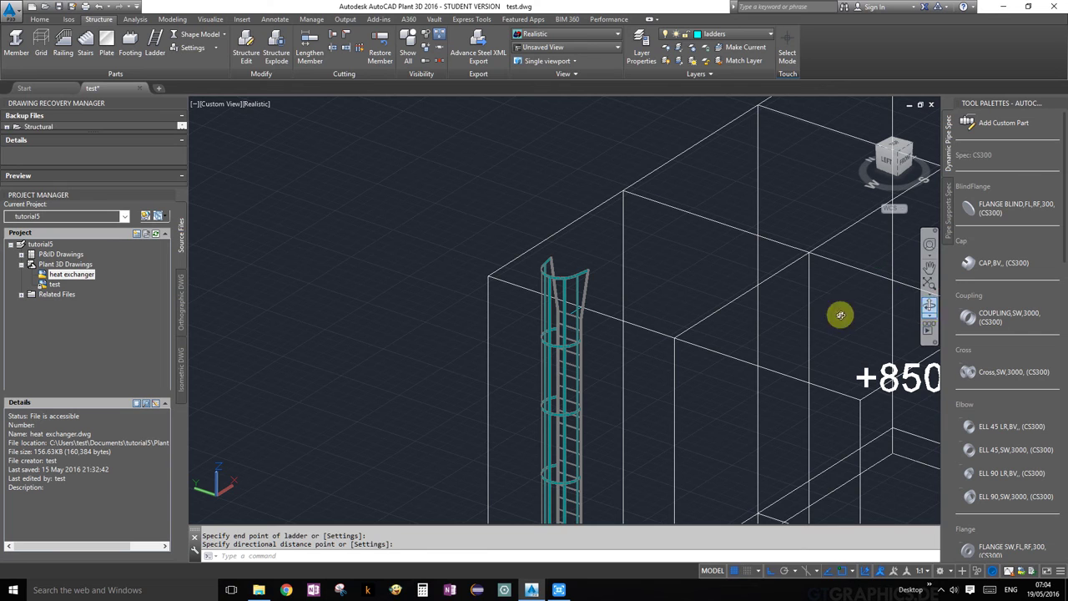
Step: Orbit from above to a left-angled view and zoom out to see the full structure around the caged ladder
{"action": "left_click_drag", "start_coordinate": [840, 314], "coordinate": [711, 412]}
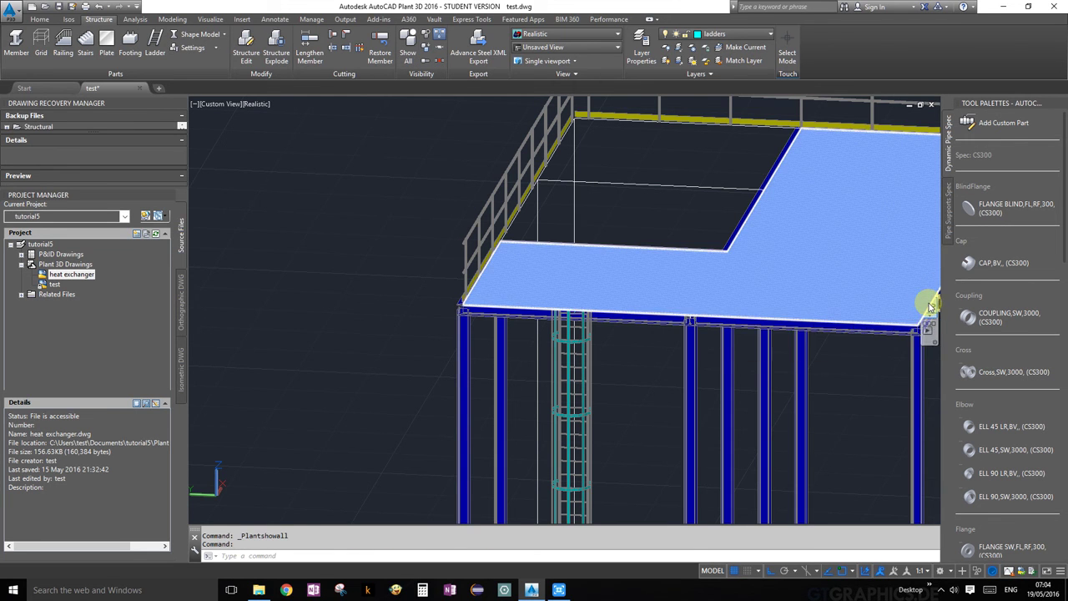
{"action": "middle_click_drag", "start_coordinate": [926, 303], "coordinate": [640, 335], "text": "shift"}
{"action": "scroll", "coordinate": [639, 337], "scroll_direction": "down", "scroll_amount": 5}
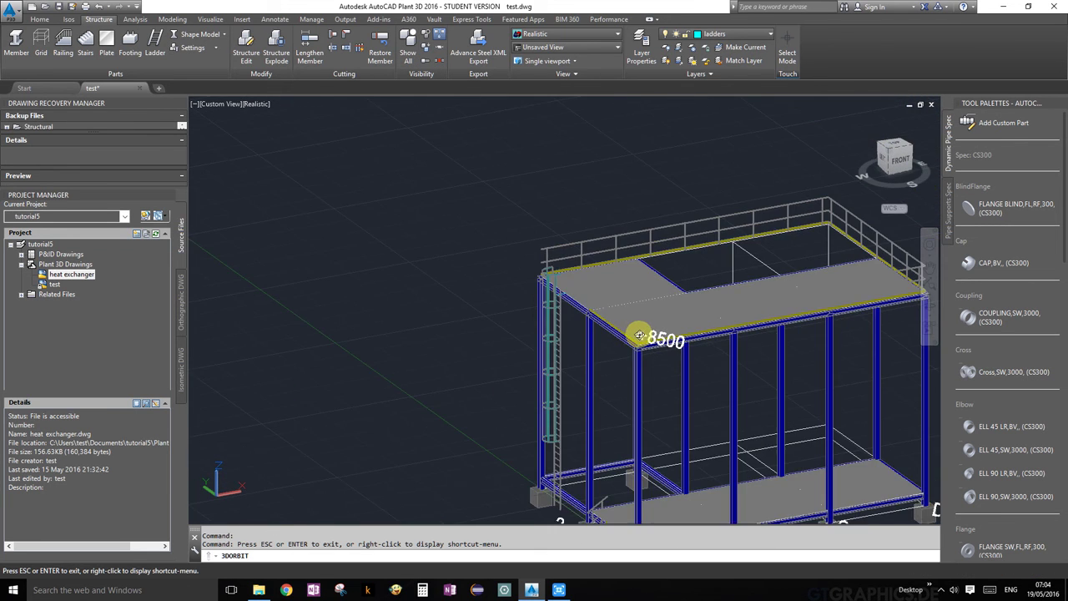